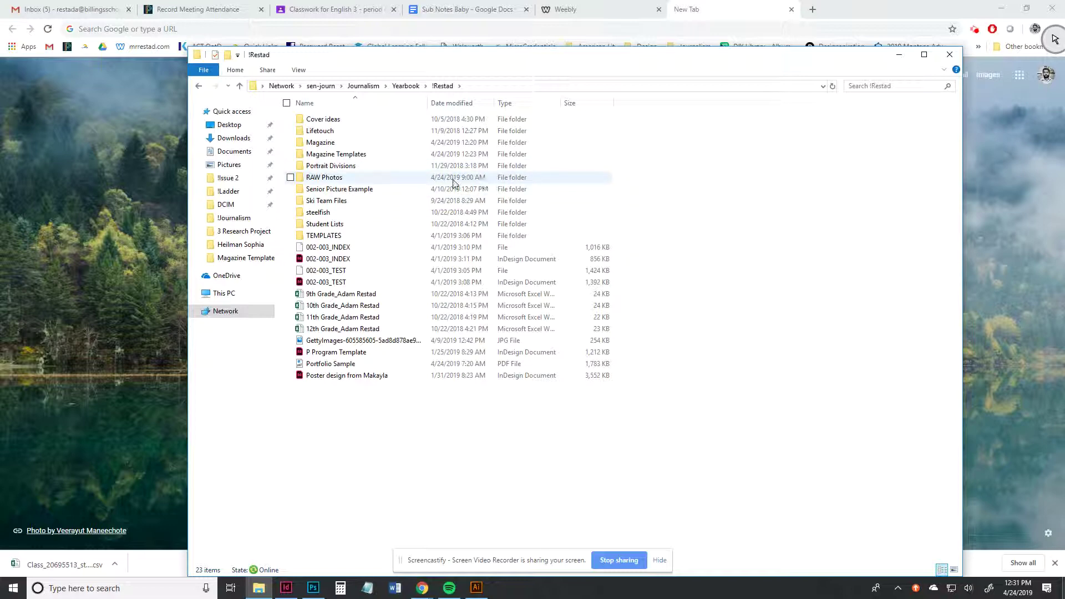
# Open the RAW Photos folder and list its photos in Details view to check their file type
pyautogui.doubleClick(459, 177)
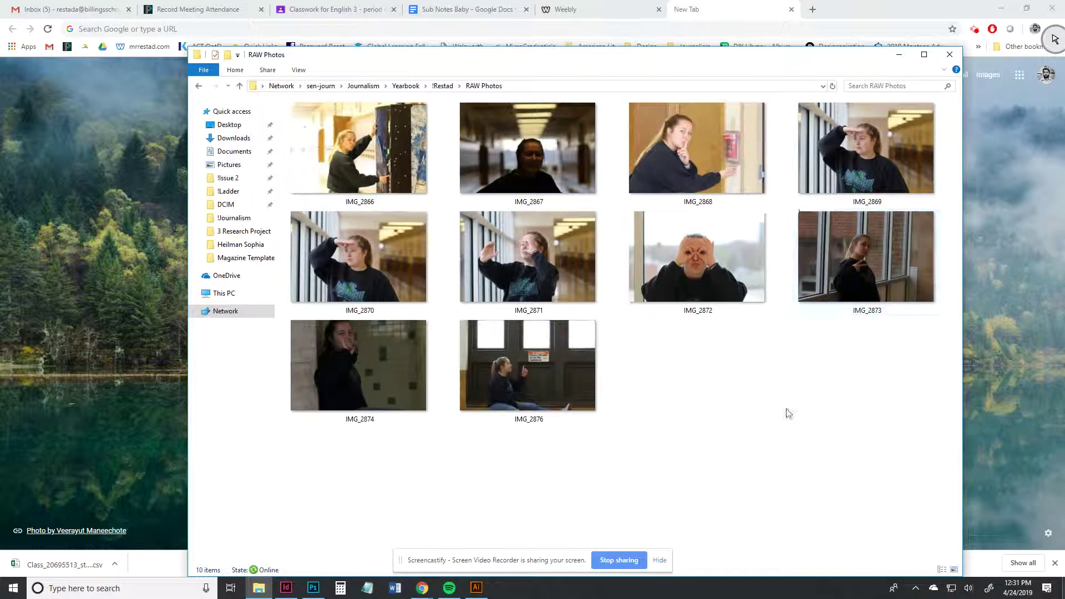
pyautogui.rightClick(706, 395)
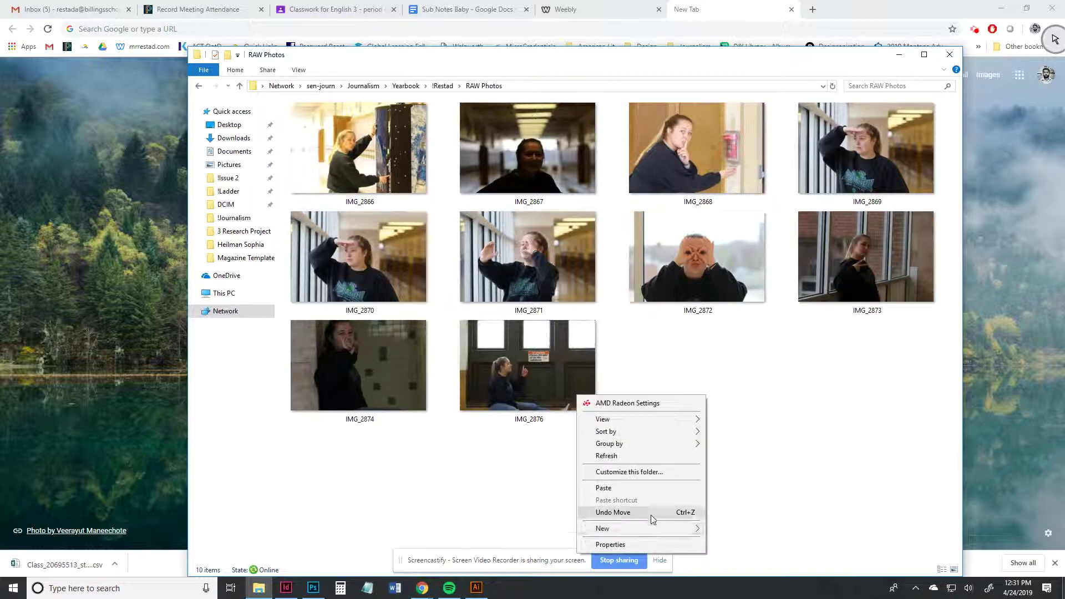
pyautogui.moveTo(658, 423)
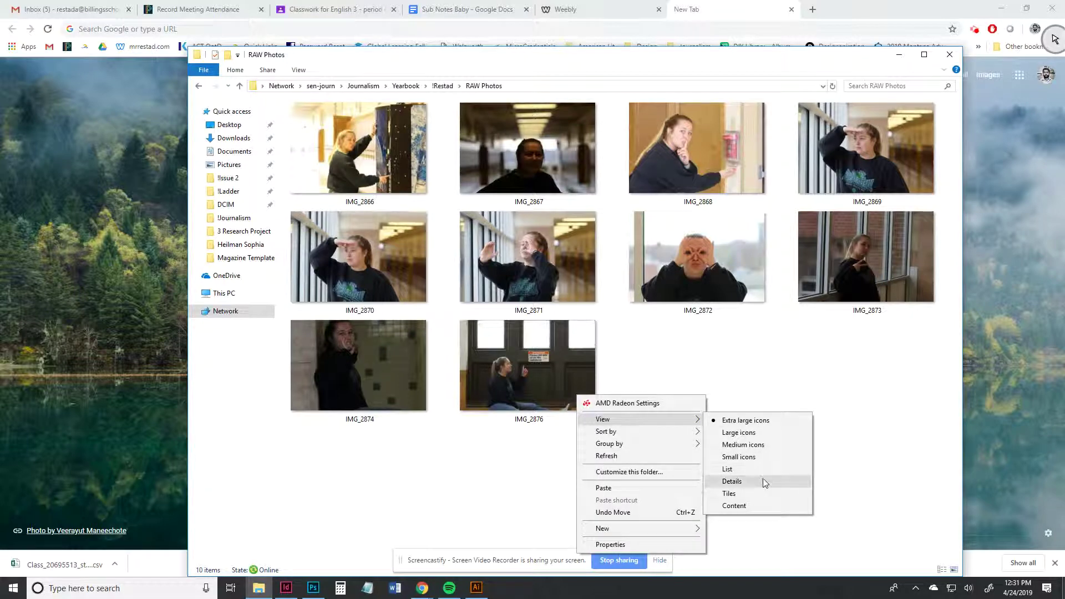
pyautogui.click(764, 479)
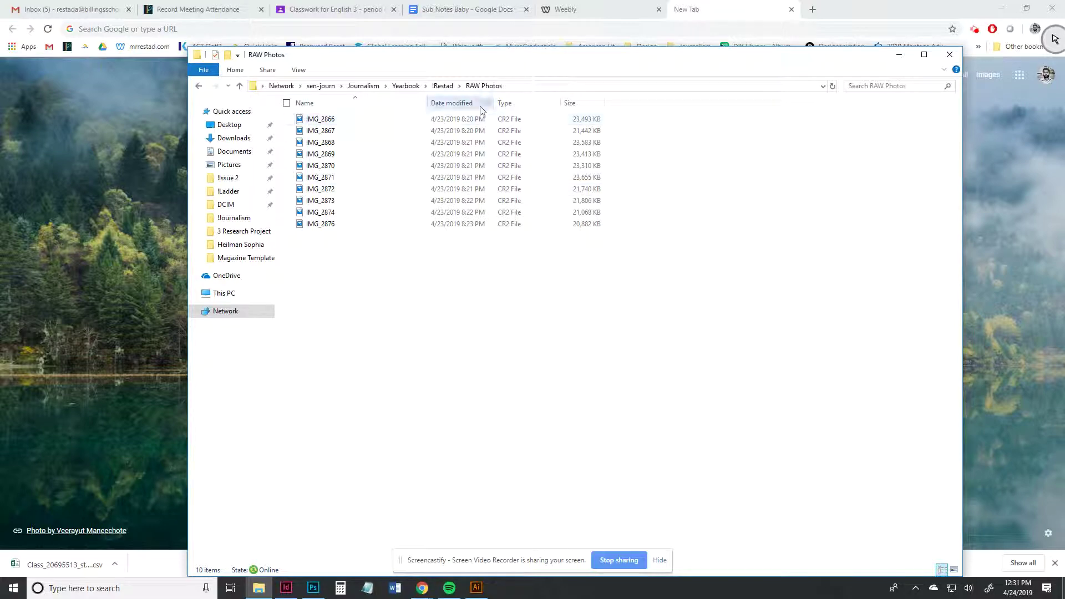
# Check the Senior Picture Example folder and find the JPG photo IMG_9912 in Magazine's Magazine Cover Spring 2019 subfolder
pyautogui.click(439, 88)
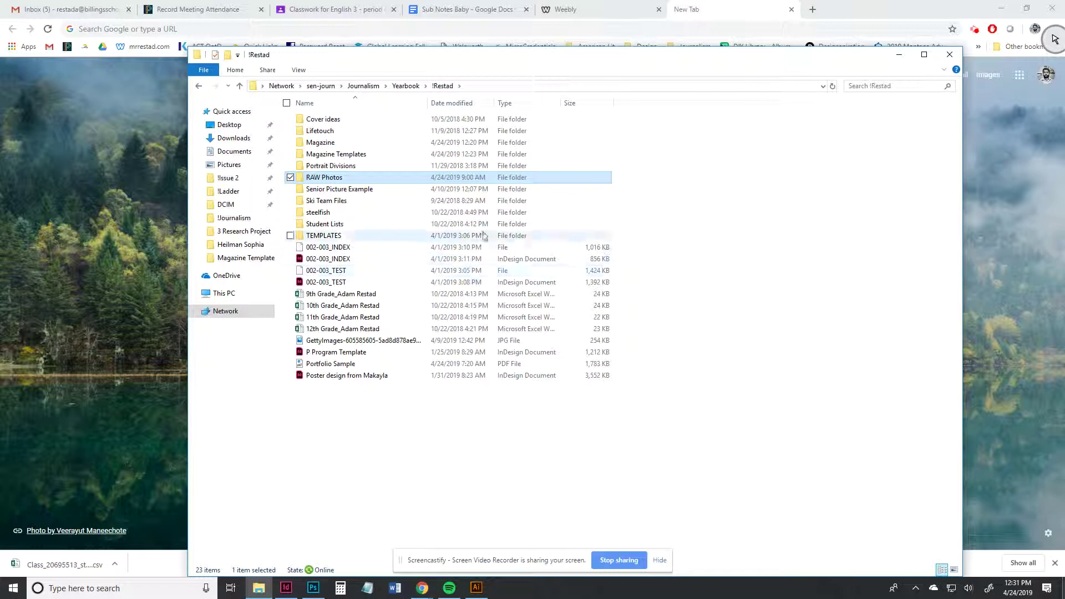
pyautogui.doubleClick(367, 192)
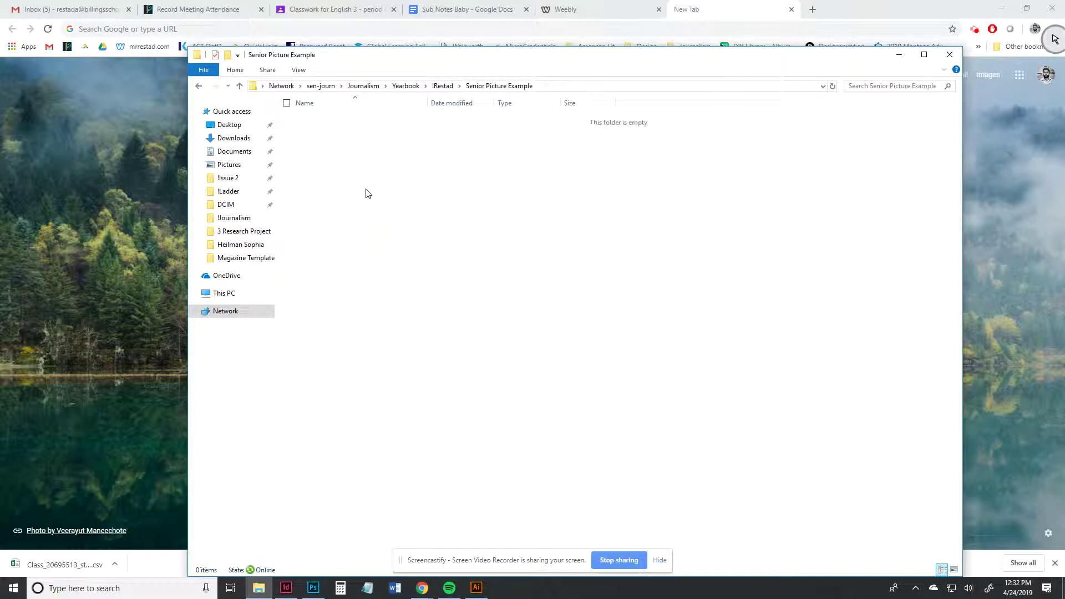
pyautogui.click(441, 85)
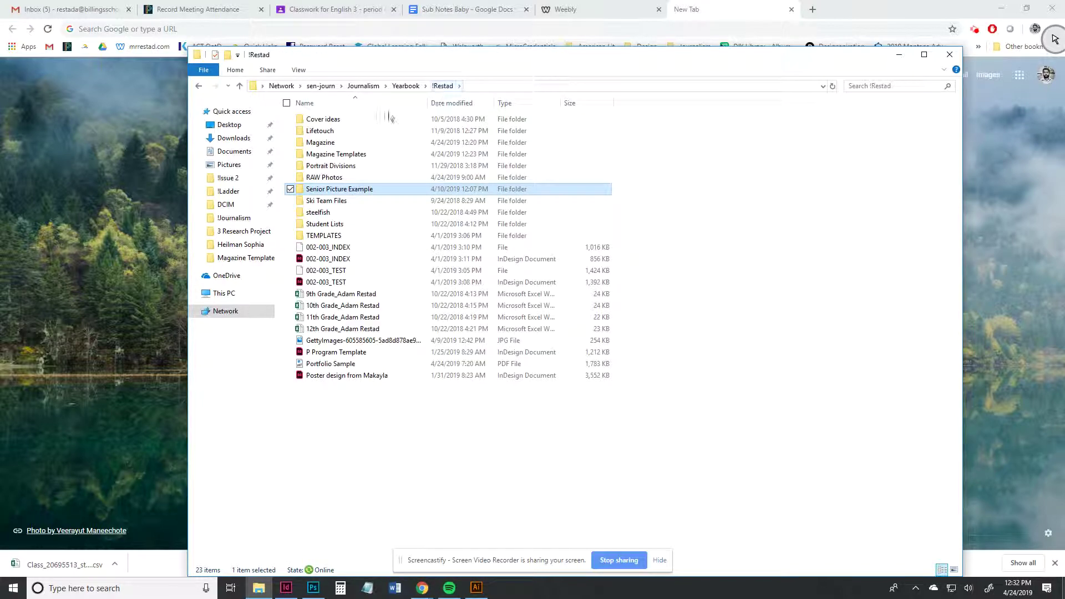
pyautogui.doubleClick(327, 143)
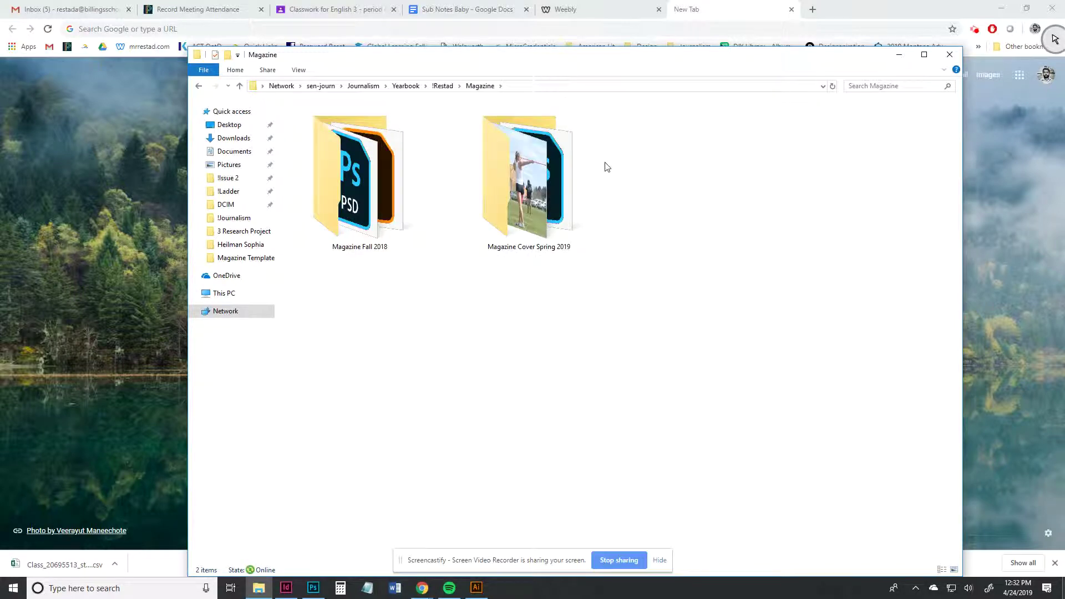
pyautogui.click(601, 169)
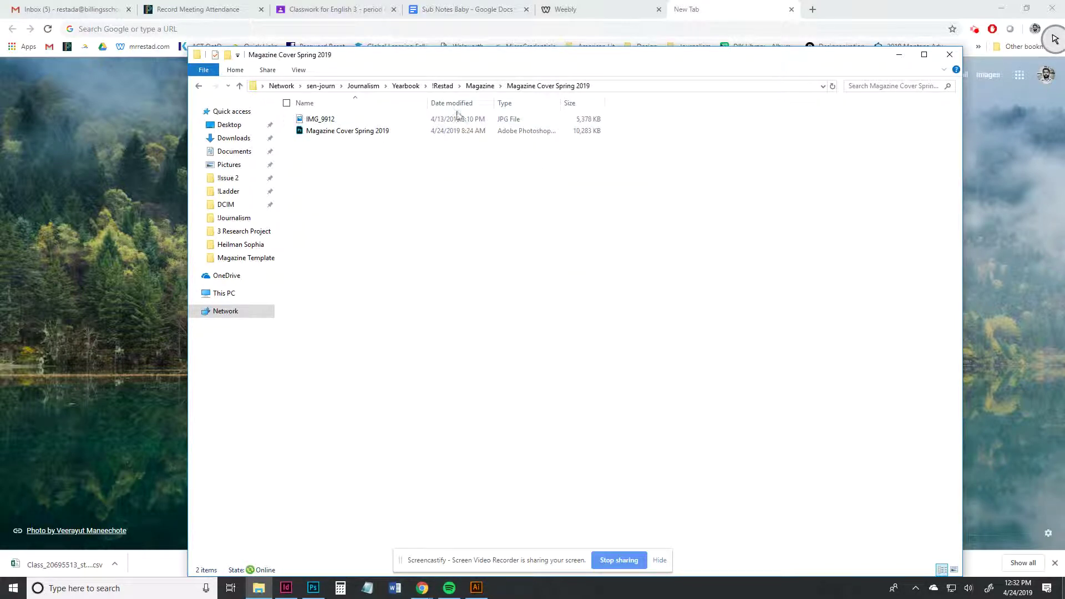
pyautogui.click(468, 119)
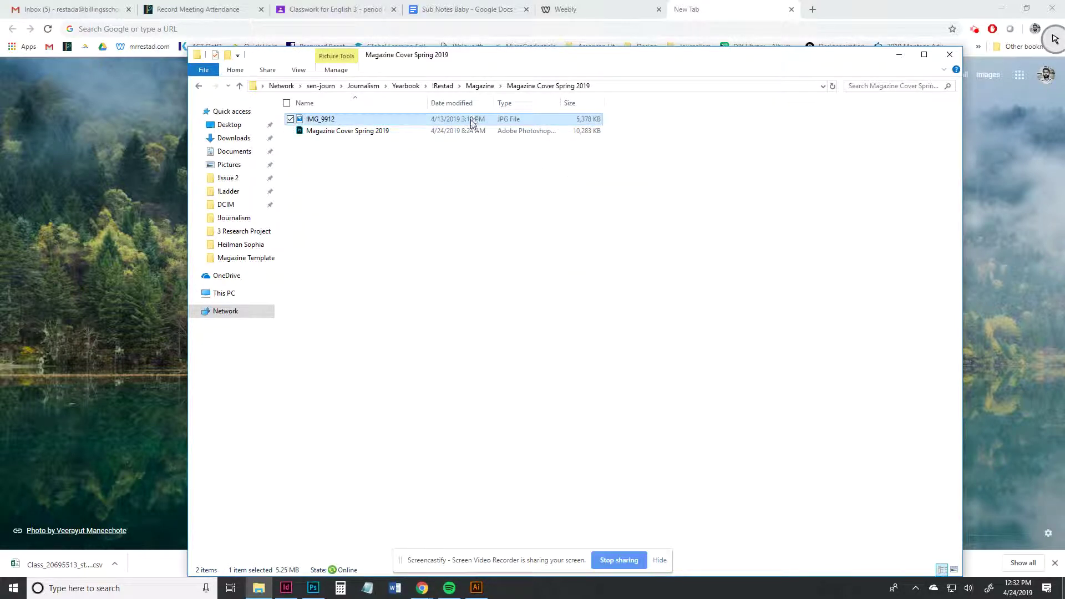
# Show the Magazine Cover Spring 2019 files as extra large icons and examine the IMG_9912 thumbnail
pyautogui.rightClick(481, 190)
pyautogui.moveTo(478, 212)
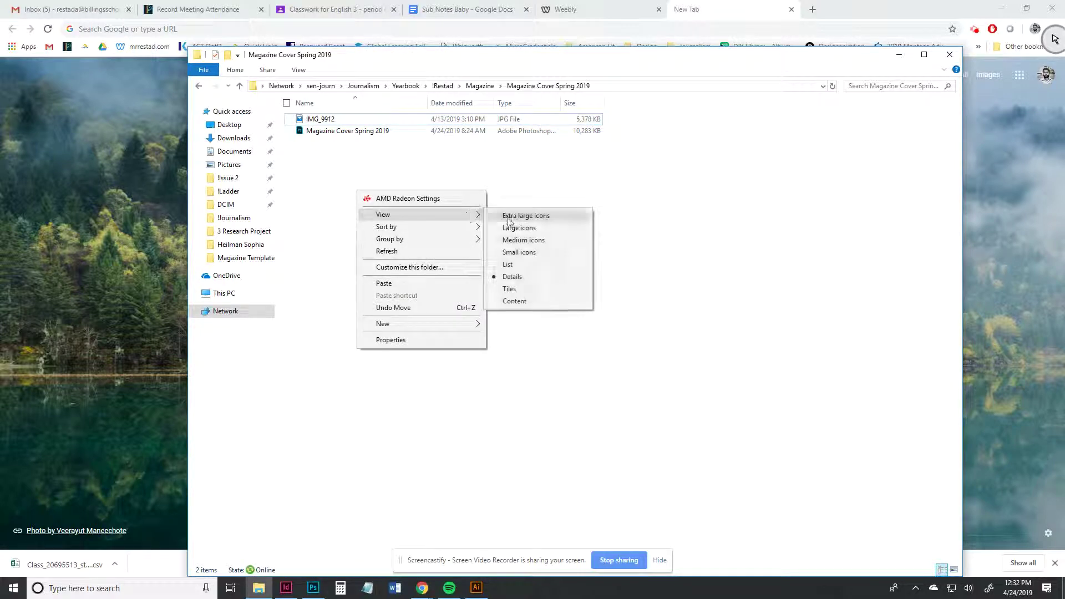
pyautogui.click(519, 213)
pyautogui.click(333, 138)
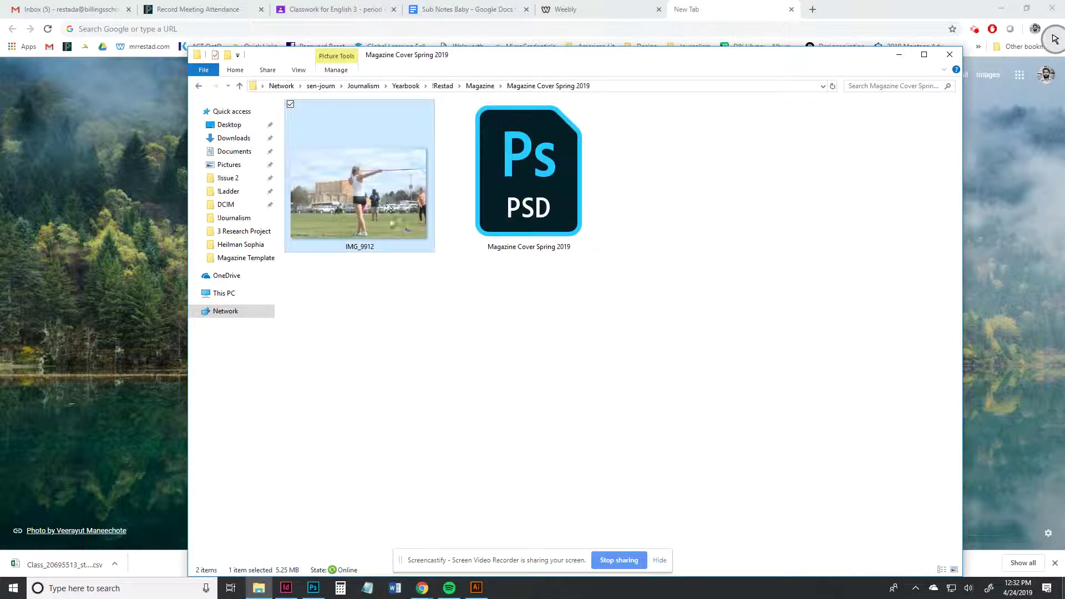
pyautogui.rightClick(403, 299)
pyautogui.moveTo(393, 323)
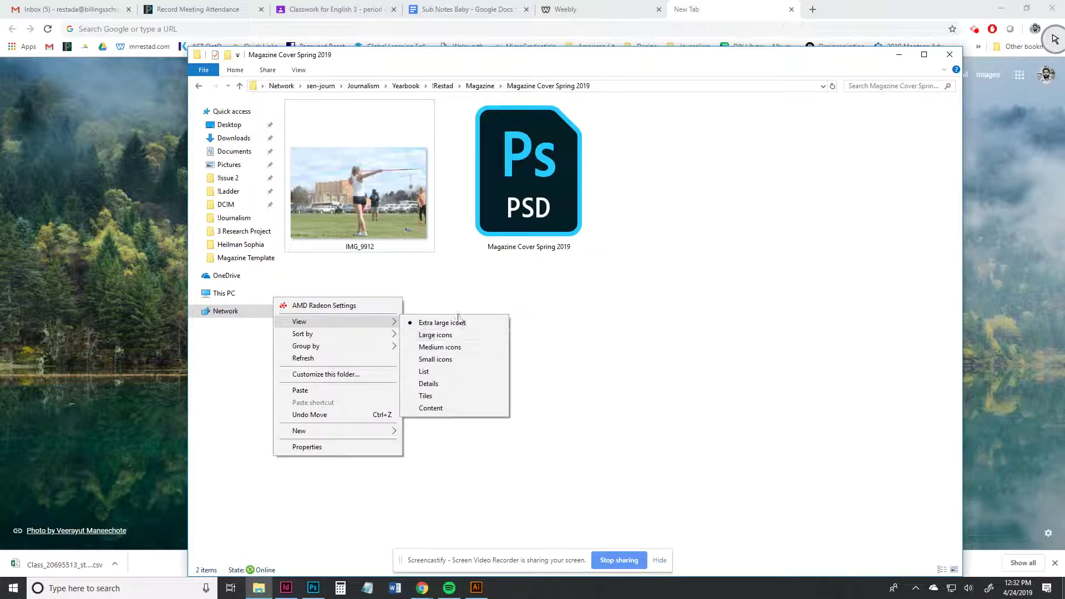
# Return to the RAW Photos folder and display its photos as extra large icons
pyautogui.click(481, 86)
pyautogui.click(481, 86)
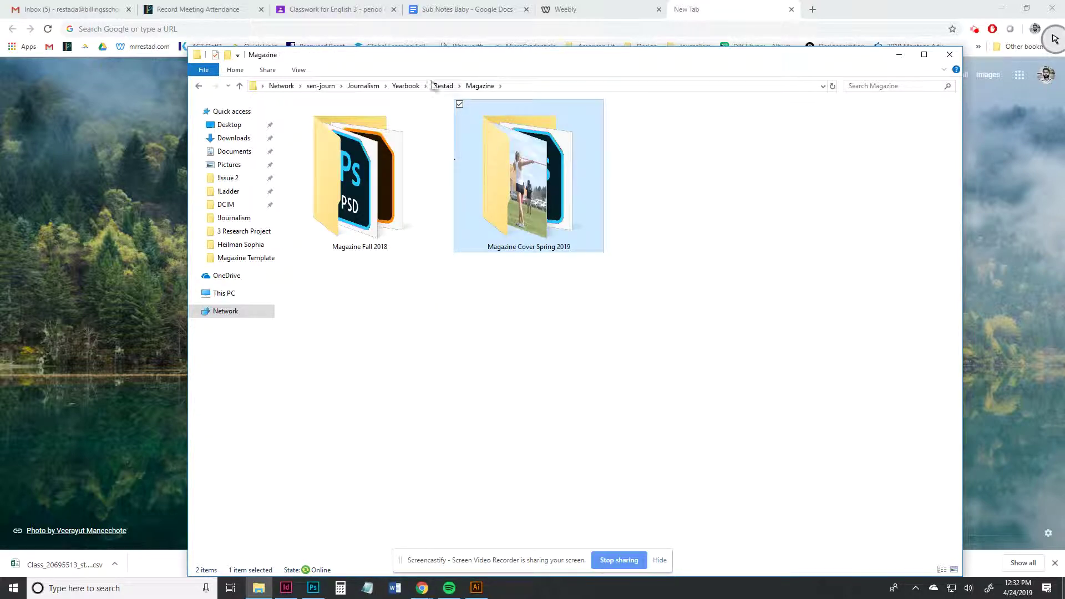
pyautogui.click(442, 85)
pyautogui.click(341, 178)
pyautogui.doubleClick(341, 178)
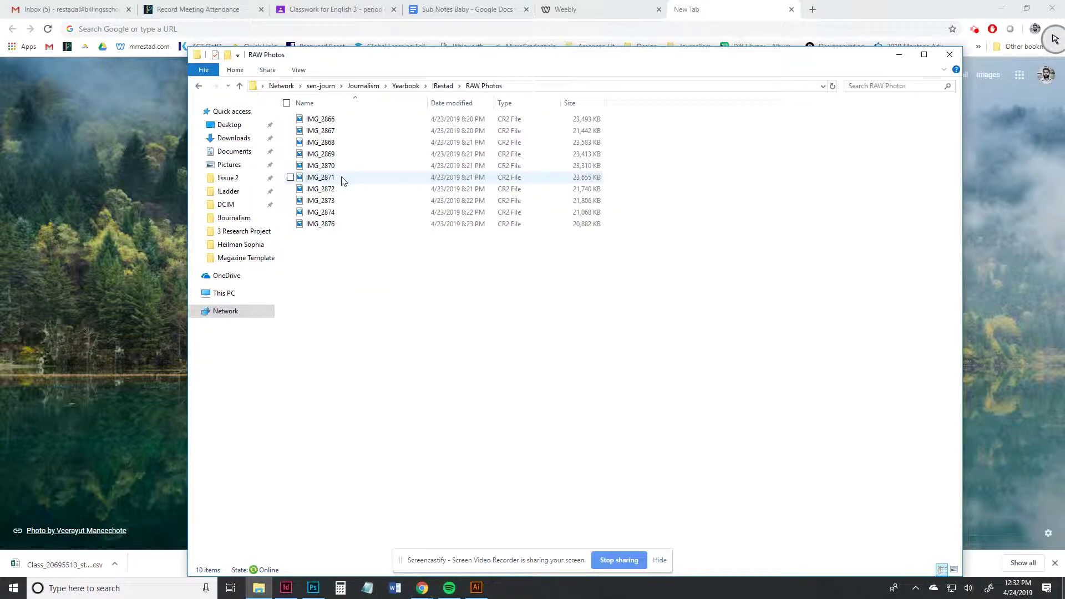
pyautogui.rightClick(496, 311)
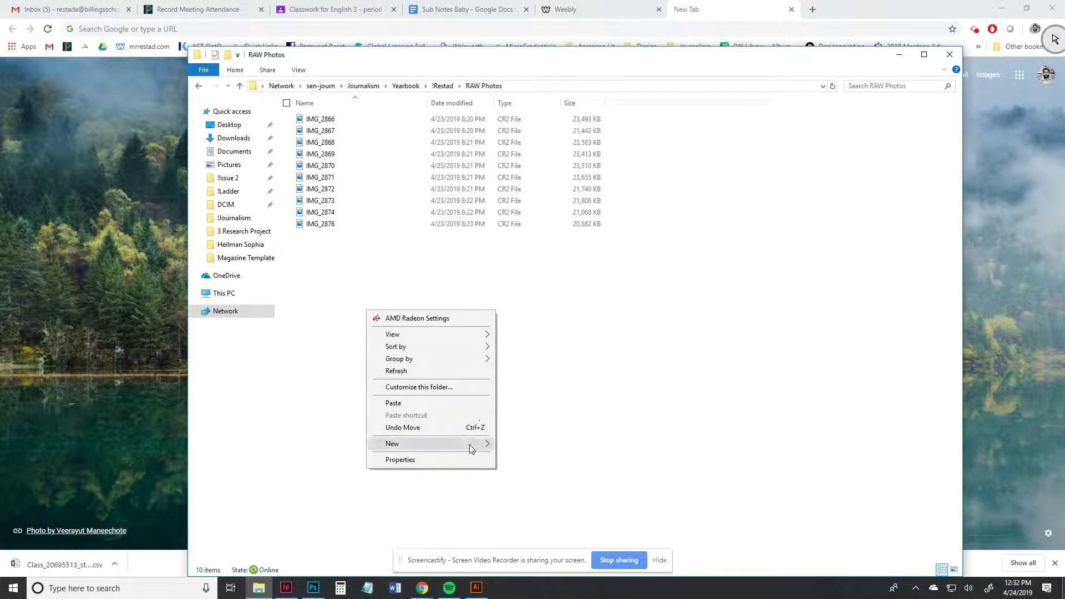
pyautogui.moveTo(413, 335)
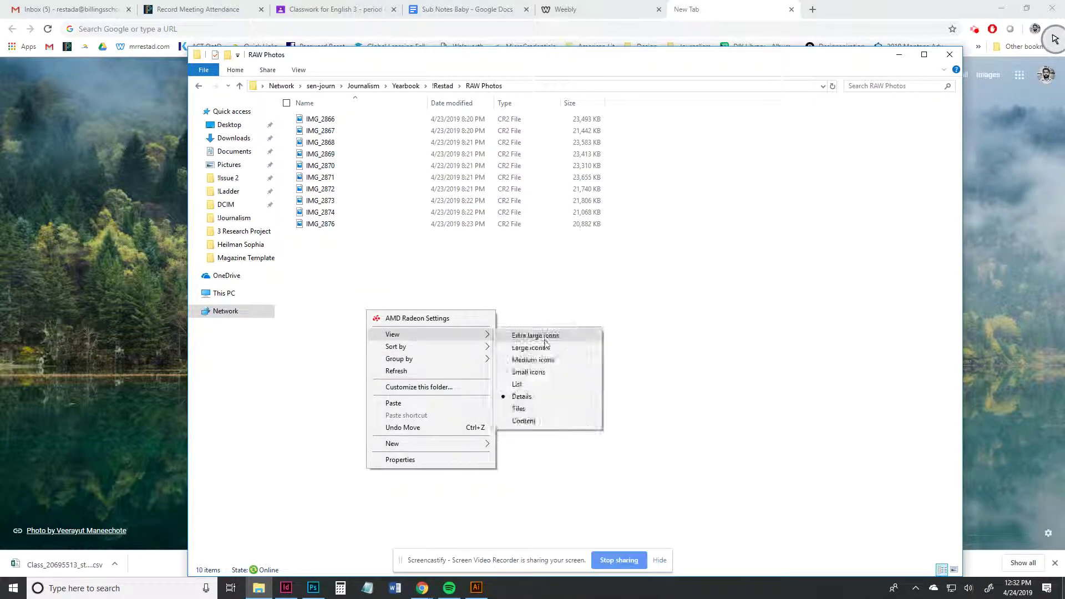
pyautogui.click(539, 335)
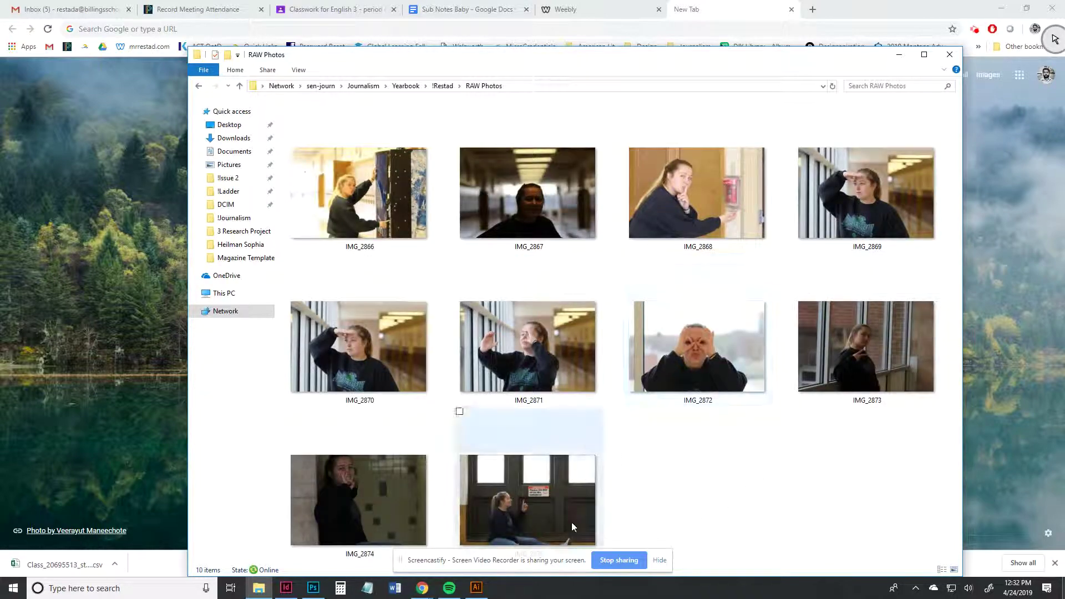
pyautogui.click(532, 500)
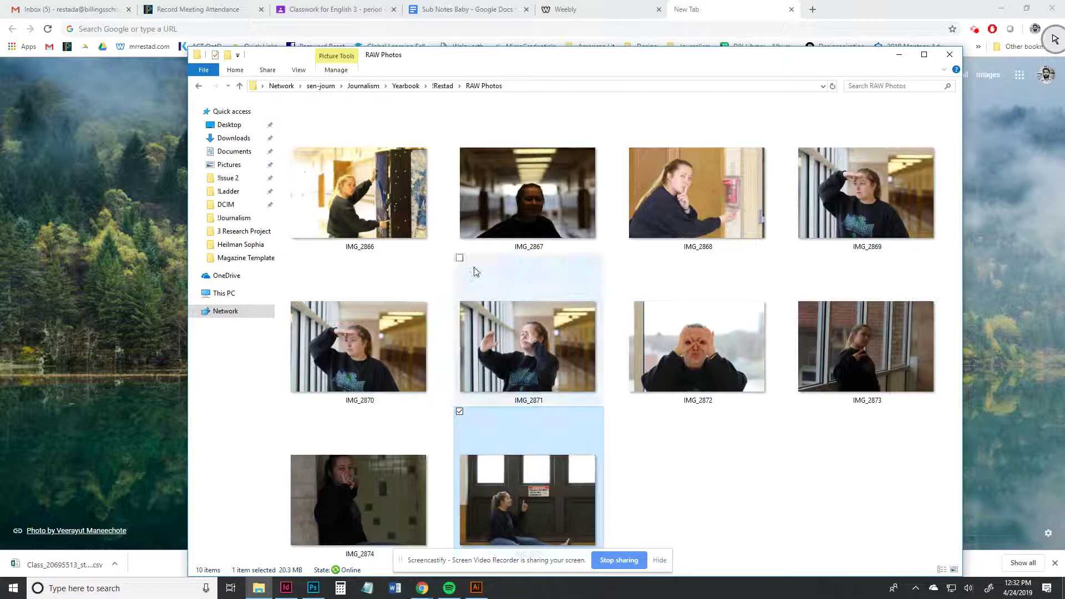
pyautogui.click(643, 502)
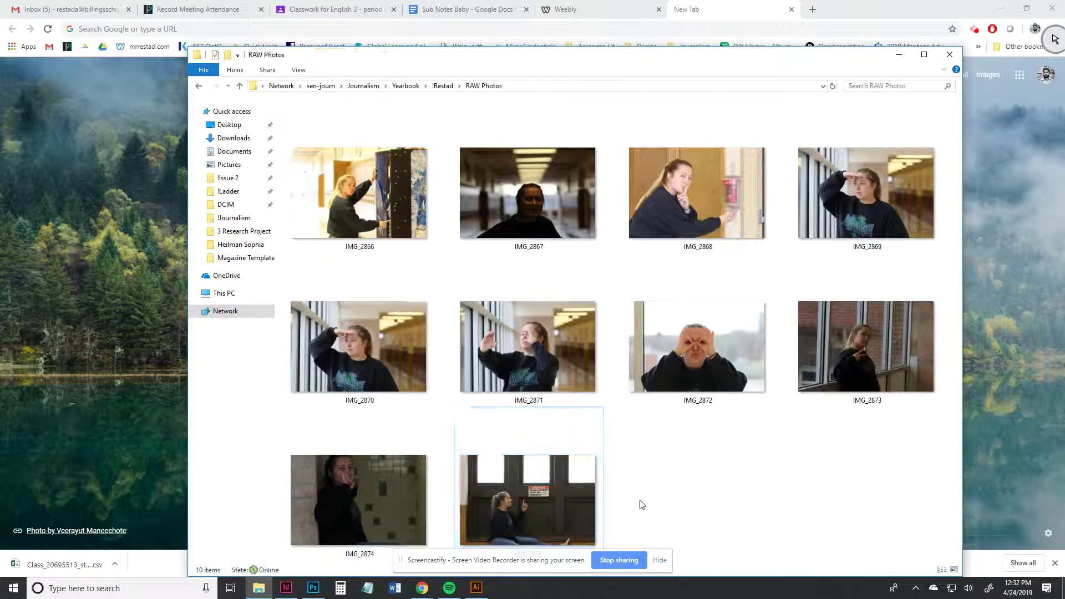
# Switch to Photoshop and open all the CR2 files in the RAW Photos folder, IMG_2866 through IMG_2876, in Camera Raw
pyautogui.click(314, 589)
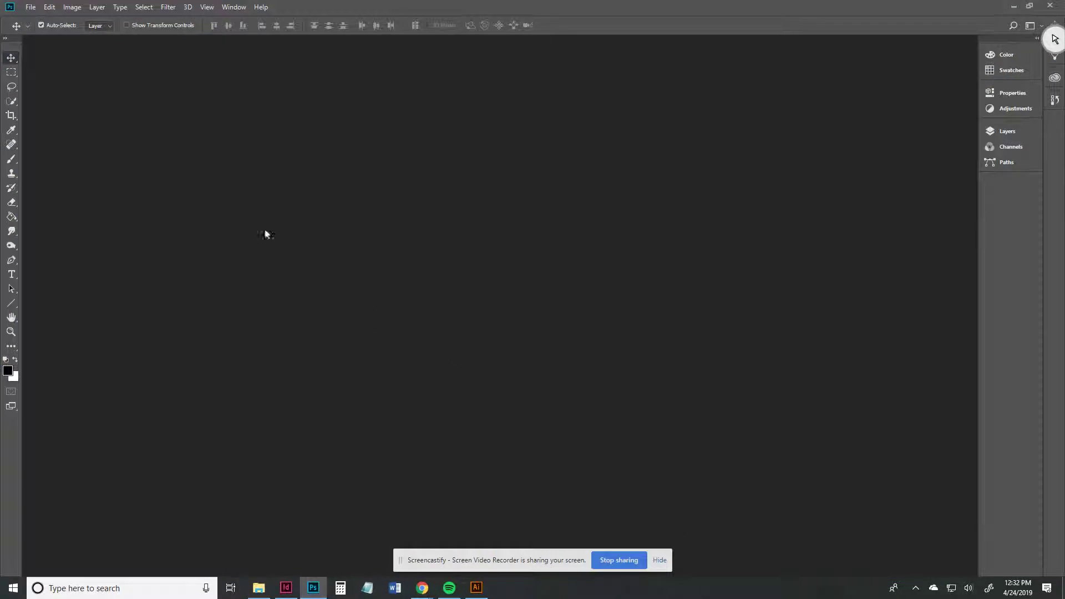
pyautogui.click(30, 7)
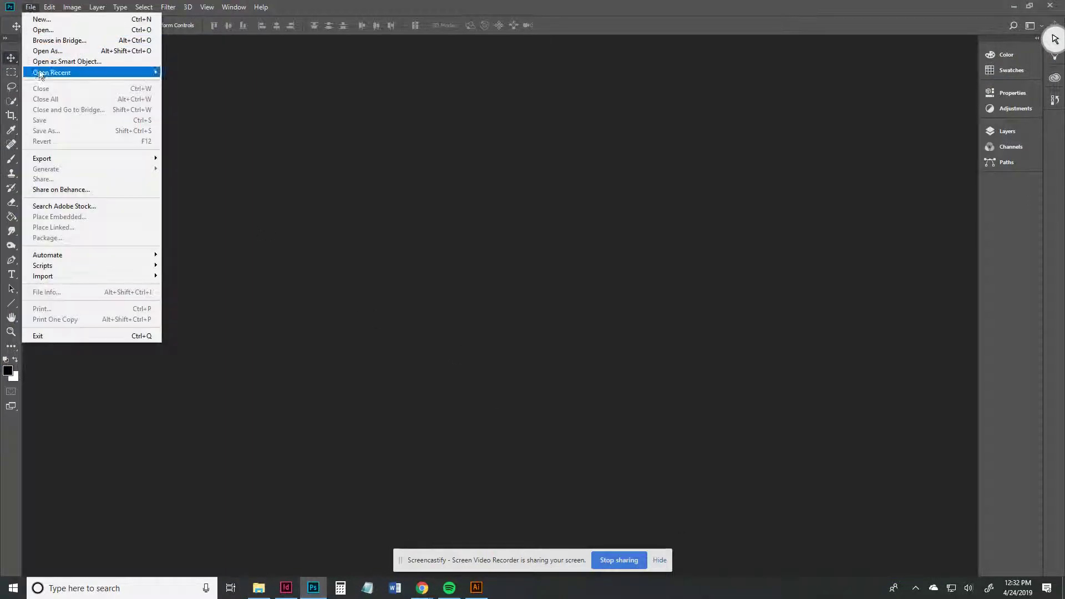
pyautogui.click(45, 32)
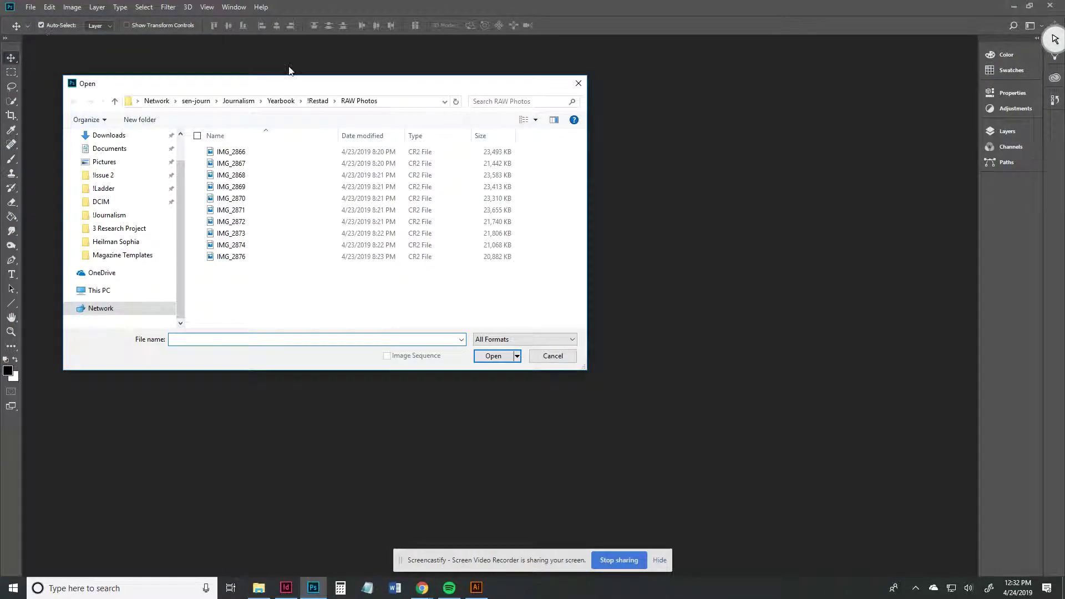
pyautogui.click(317, 101)
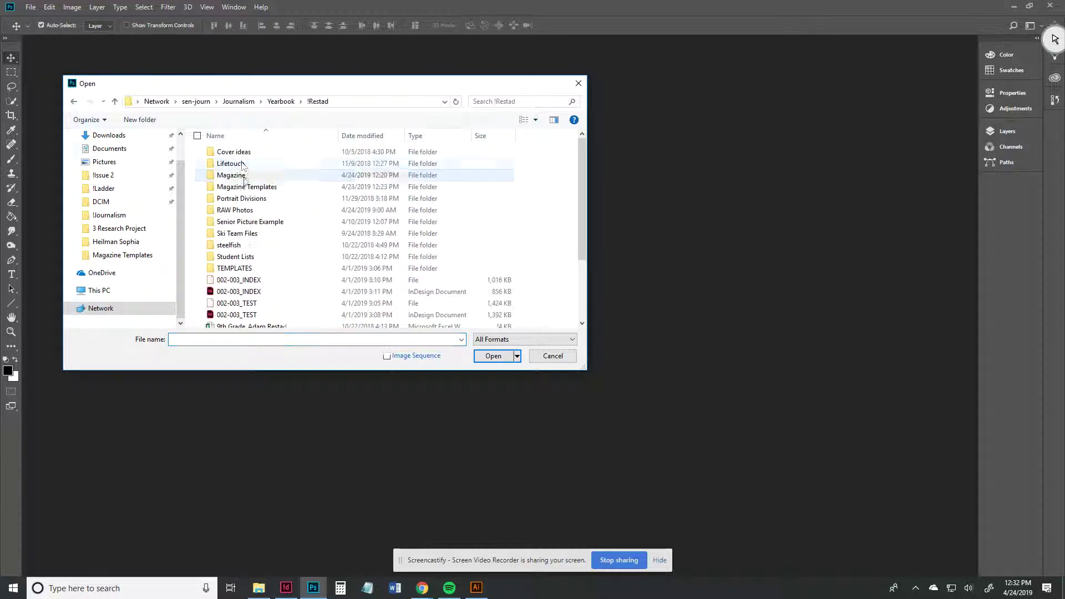
pyautogui.click(262, 215)
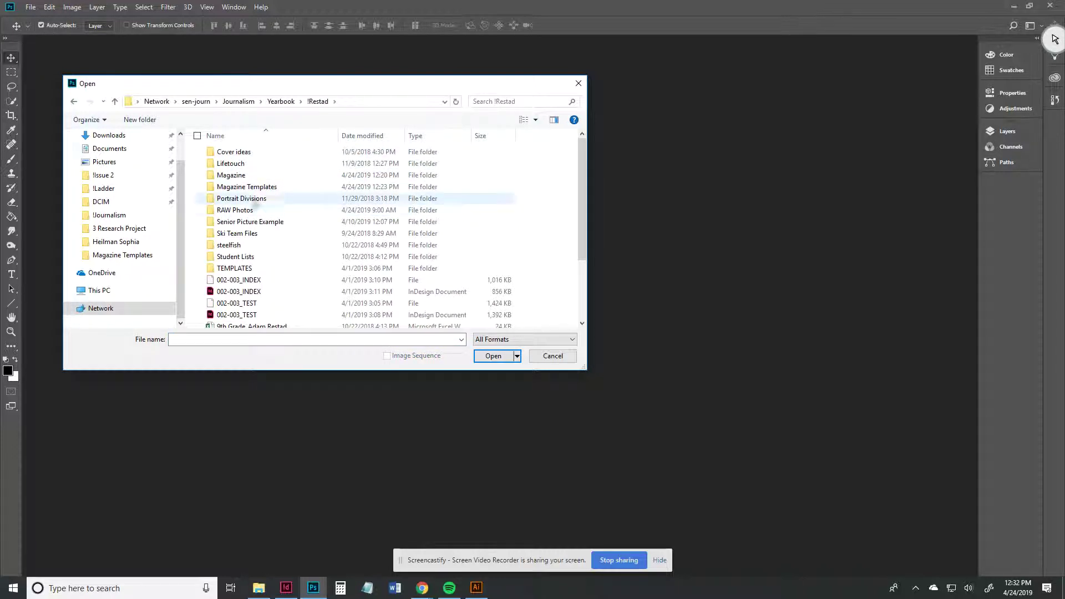
pyautogui.doubleClick(304, 217)
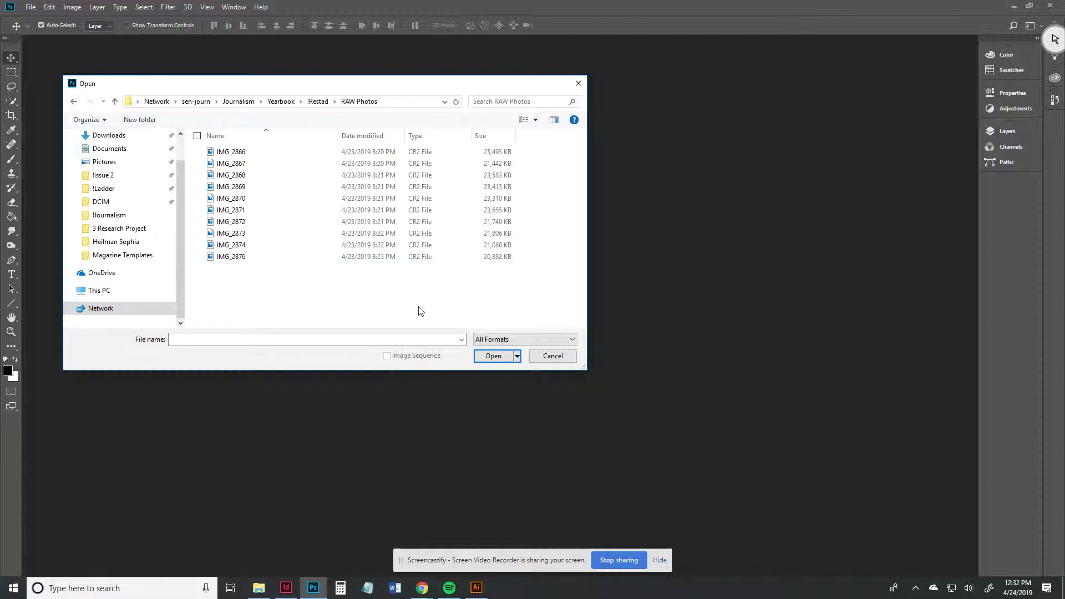
pyautogui.moveTo(433, 303); pyautogui.dragTo(205, 148)
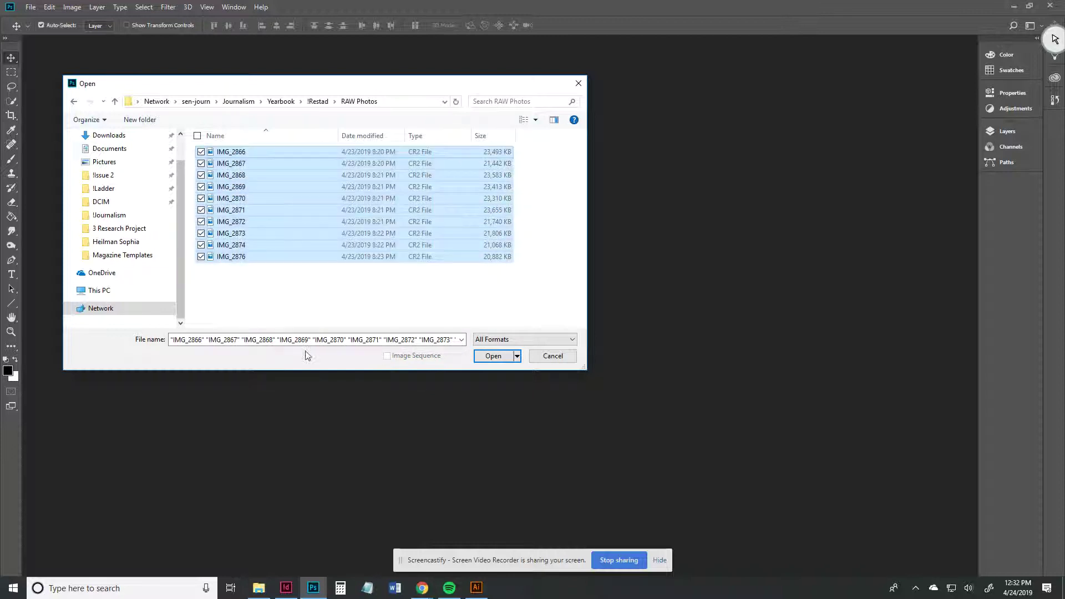
pyautogui.click(493, 356)
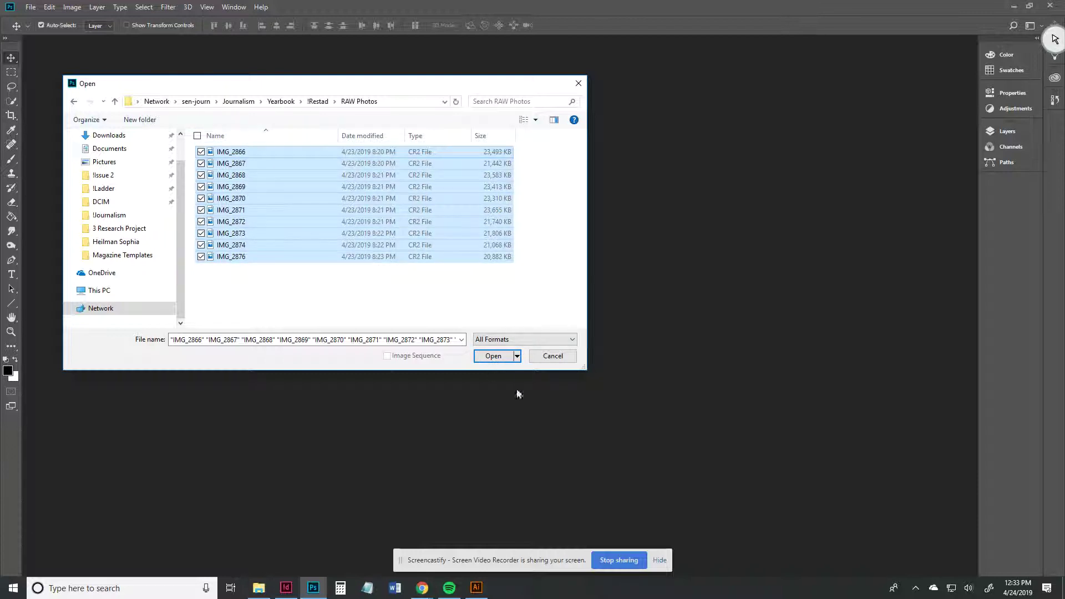
pyautogui.click(493, 357)
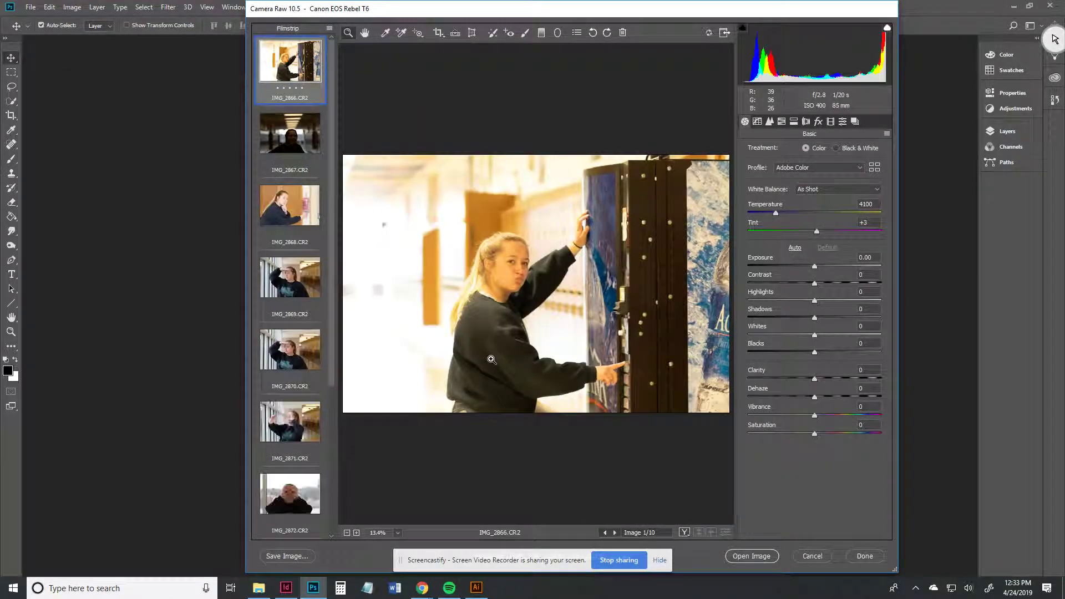
# Browse the filmstrip, preview photos IMG_2867 through IMG_2870, and bring the dark hallway portrait IMG_2867 back into the preview
pyautogui.scroll(-1, 312, 161)
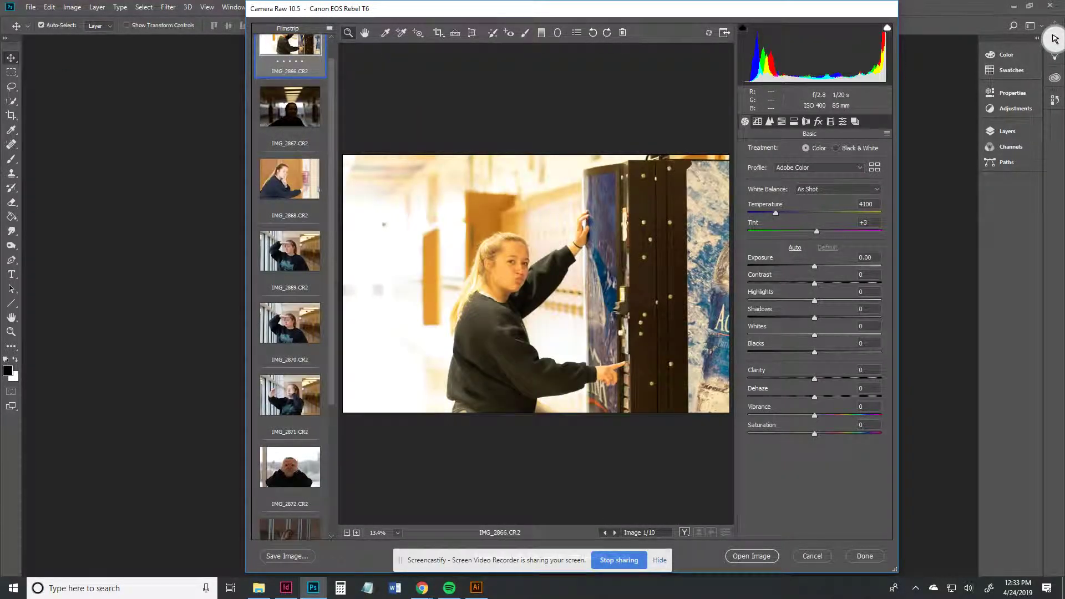
pyautogui.scroll(-4, 292, 286)
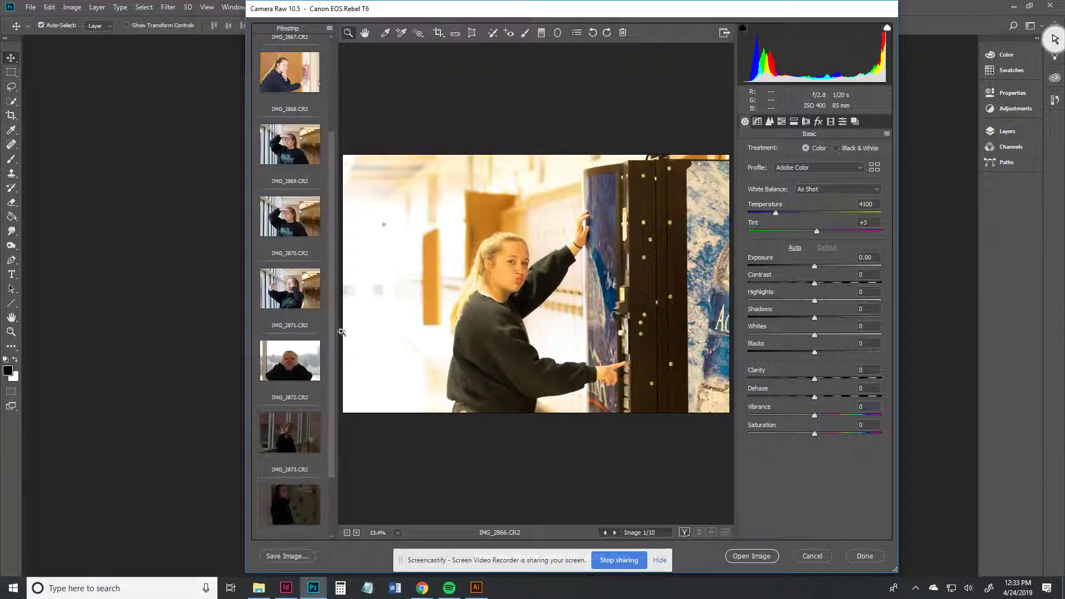
pyautogui.scroll(5, 334, 194)
pyautogui.click(289, 133)
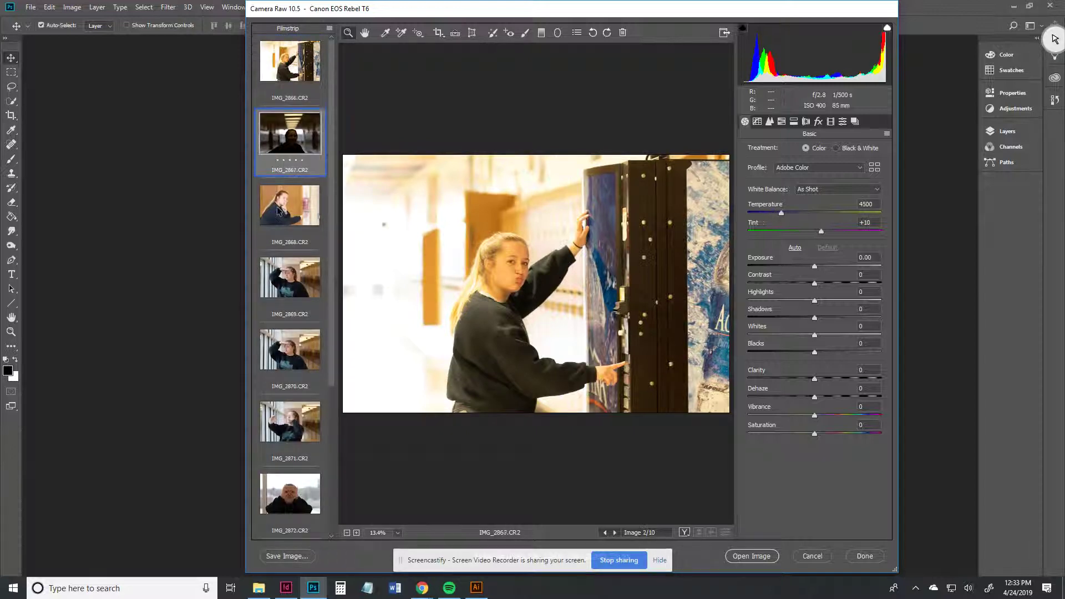
pyautogui.click(286, 213)
pyautogui.click(290, 287)
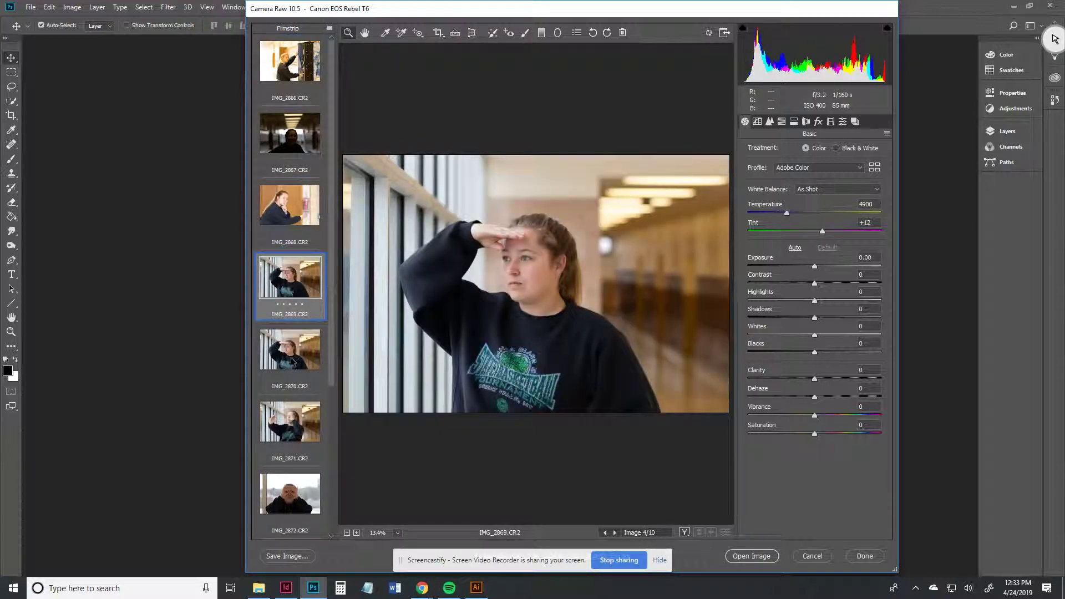
pyautogui.click(291, 363)
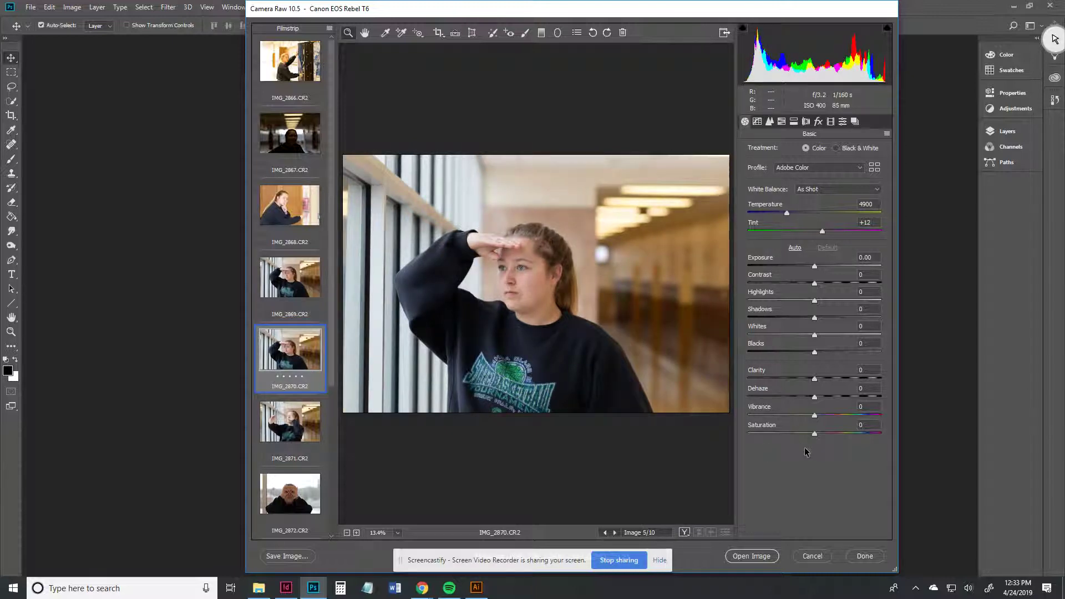
pyautogui.click(296, 143)
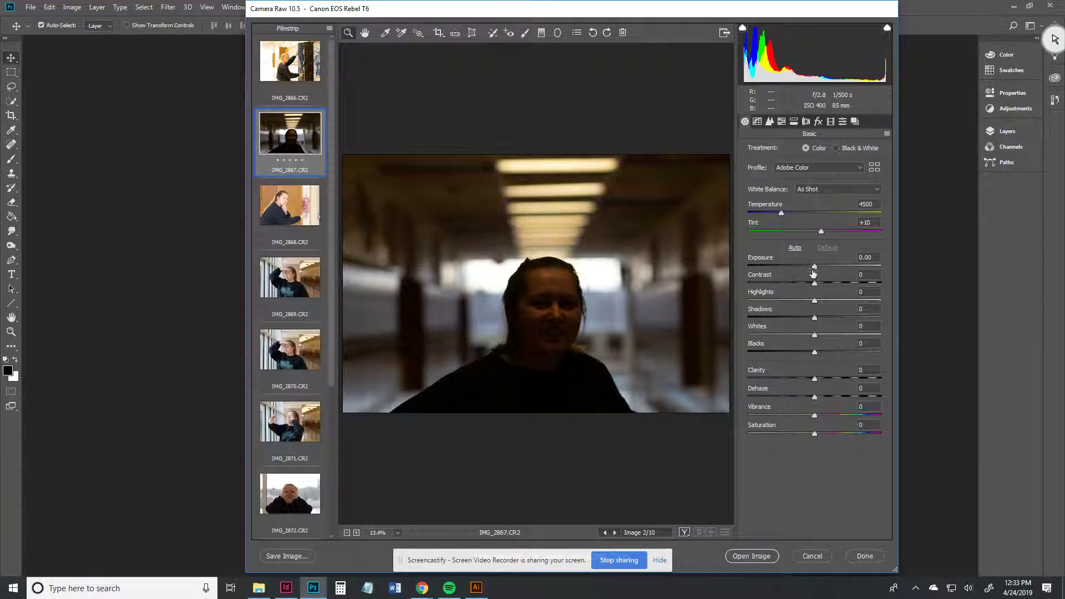
# Brighten IMG_2867 by setting Exposure to +2.20, Shadows to +27 and Saturation to +5
pyautogui.moveTo(814, 268); pyautogui.dragTo(843, 265)
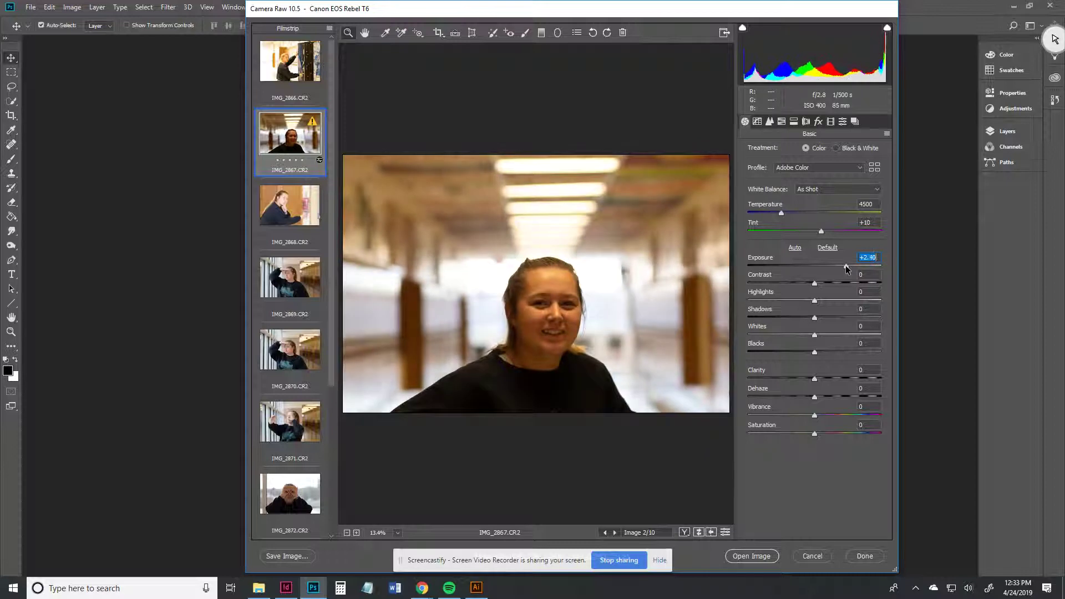
pyautogui.moveTo(814, 318)
pyautogui.mouseDown()
pyautogui.moveTo(787, 318)
pyautogui.moveTo(830, 317)
pyautogui.mouseUp()
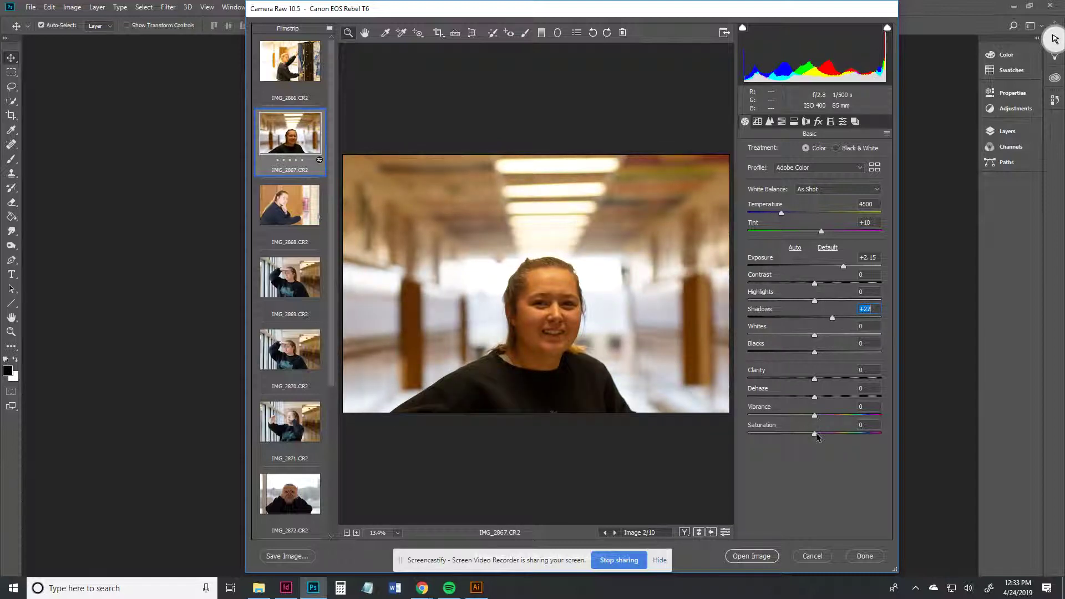
pyautogui.moveTo(815, 438); pyautogui.dragTo(821, 437)
pyautogui.moveTo(842, 269); pyautogui.dragTo(1052, 288)
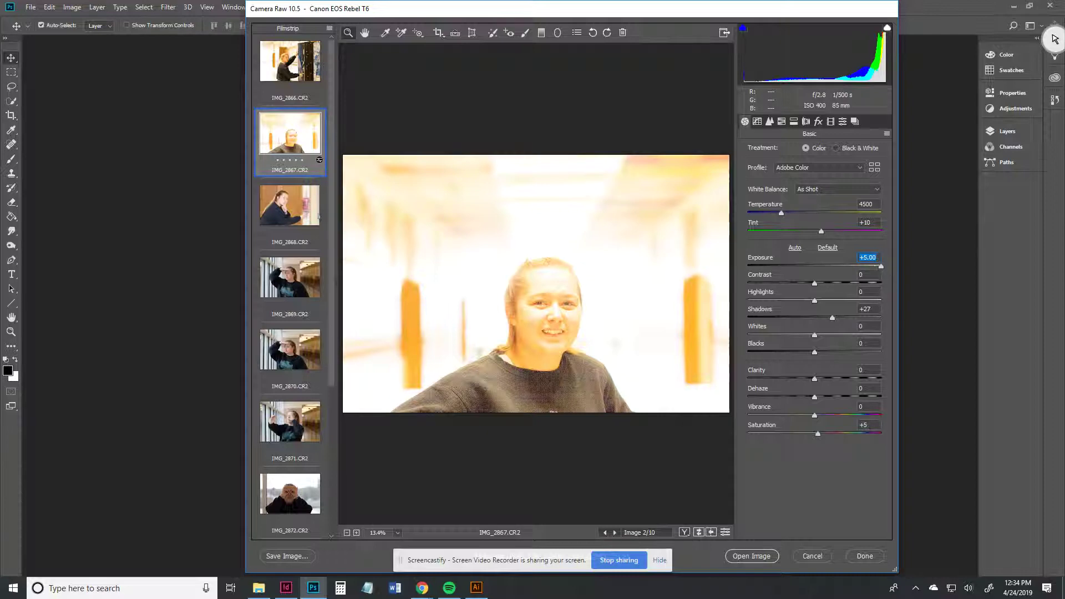
pyautogui.moveTo(880, 266); pyautogui.dragTo(844, 269)
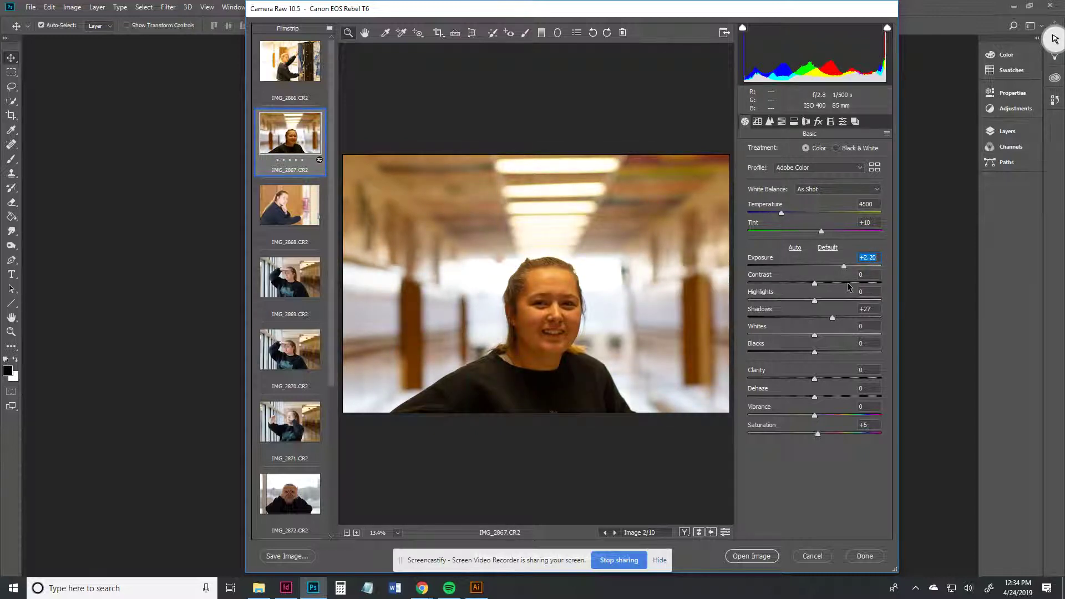
# Set the Exposure of IMG_2866 to -0.90 and crop it closer around the subject and the vending machine
pyautogui.scroll(-3, 283, 273)
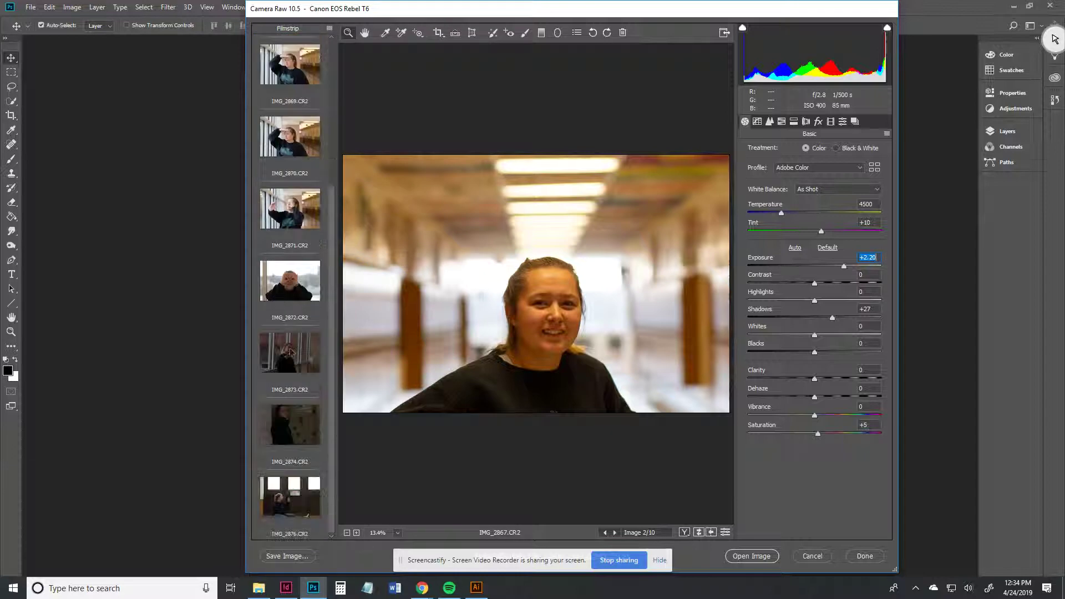
pyautogui.scroll(4, 294, 272)
pyautogui.click(308, 47)
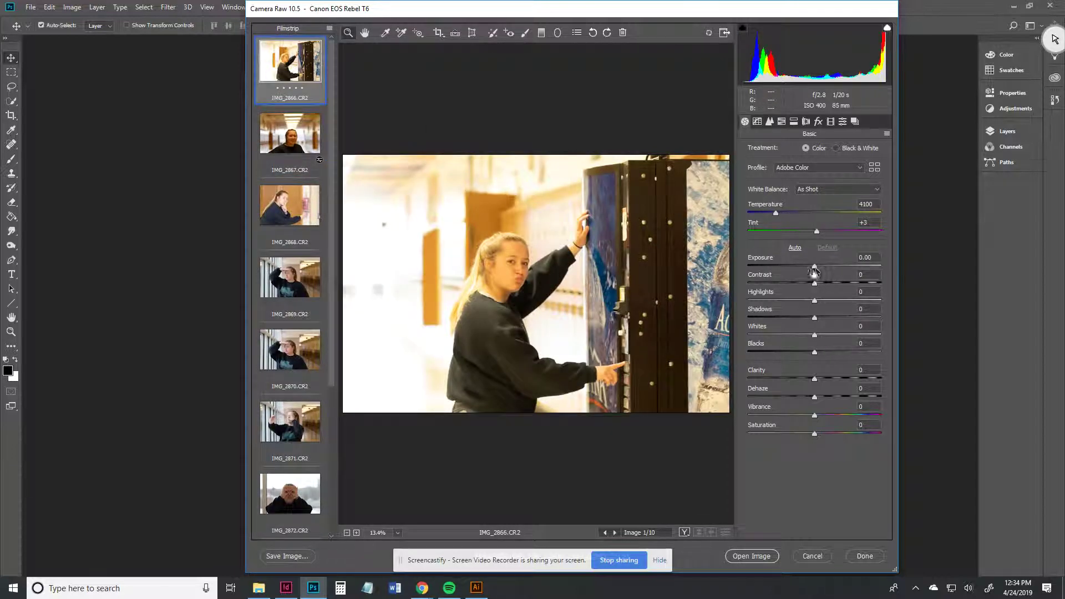
pyautogui.moveTo(815, 268); pyautogui.dragTo(805, 267)
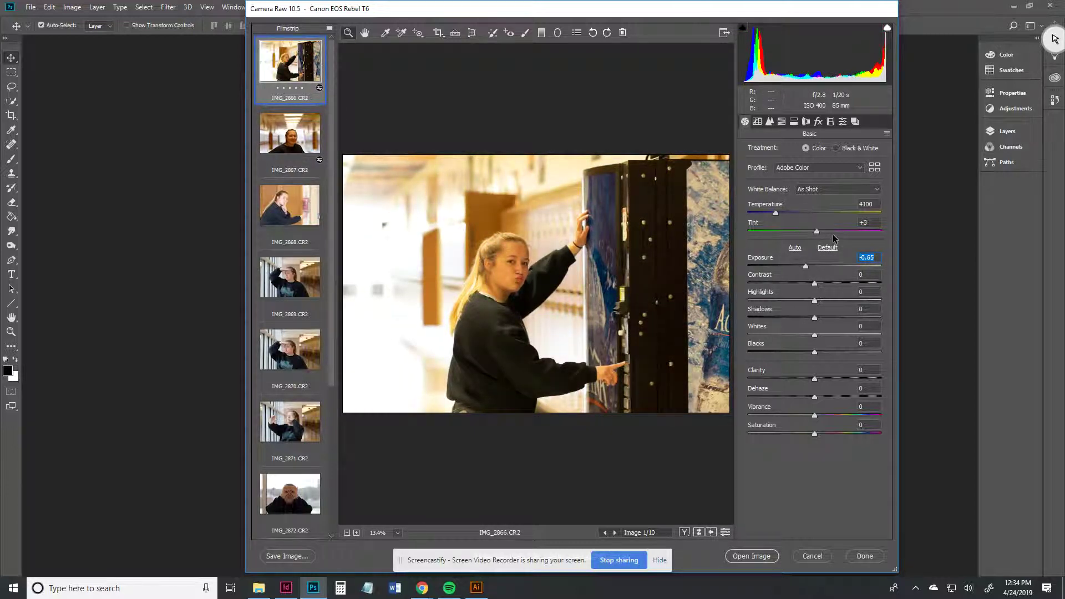
pyautogui.moveTo(806, 269); pyautogui.dragTo(802, 274)
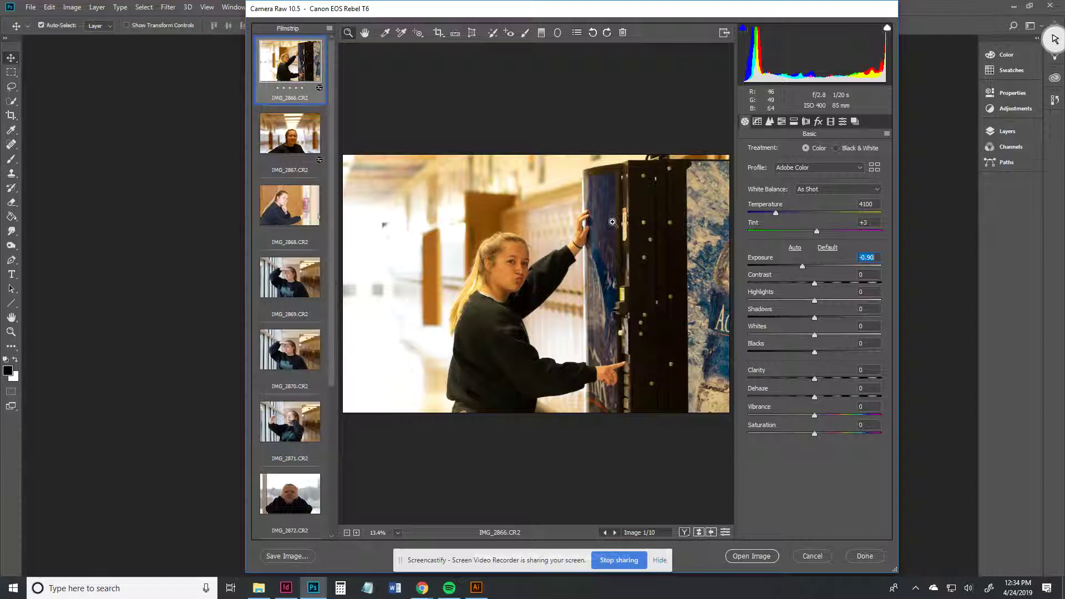
pyautogui.click(439, 32)
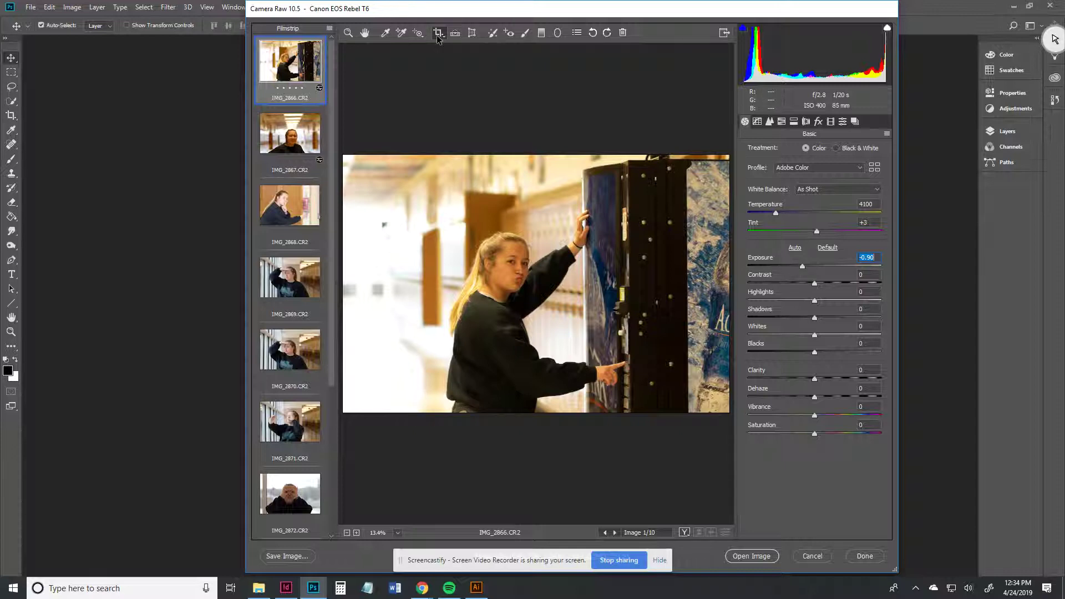
pyautogui.moveTo(571, 320)
pyautogui.mouseDown()
pyautogui.moveTo(715, 197)
pyautogui.moveTo(688, 192)
pyautogui.moveTo(699, 191)
pyautogui.mouseUp()
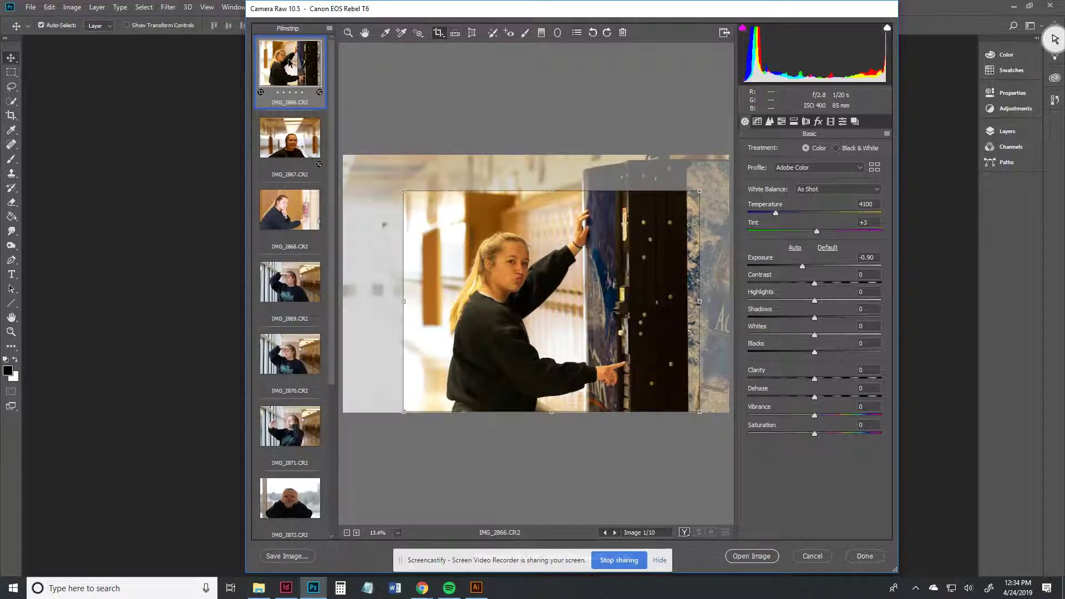
# Compare the cropped IMG_2866 with the brightened IMG_2867 and look through the remaining photos in the filmstrip
pyautogui.click(296, 136)
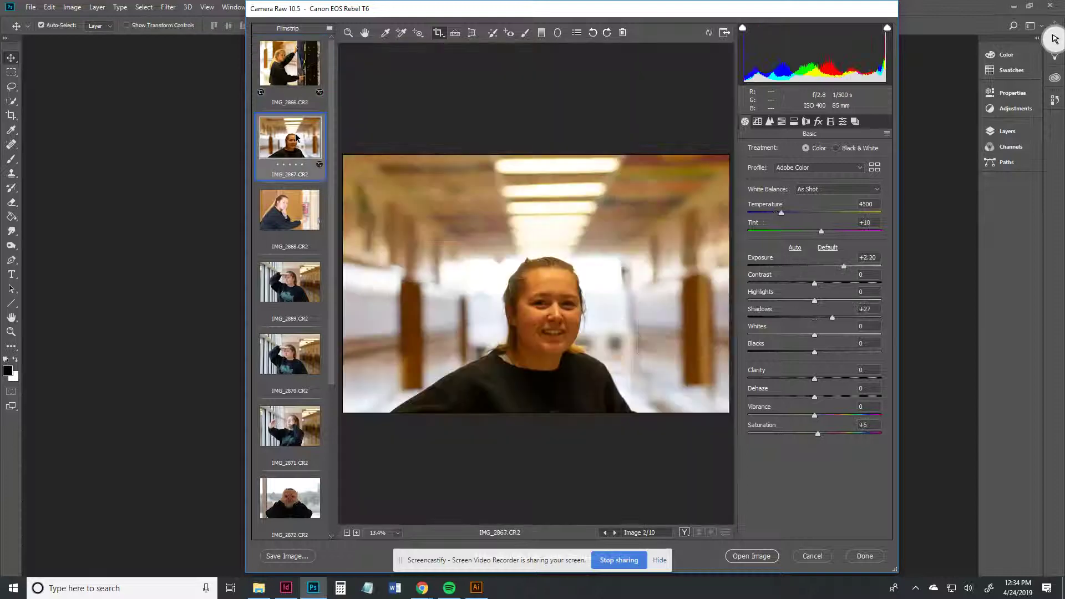
pyautogui.click(299, 101)
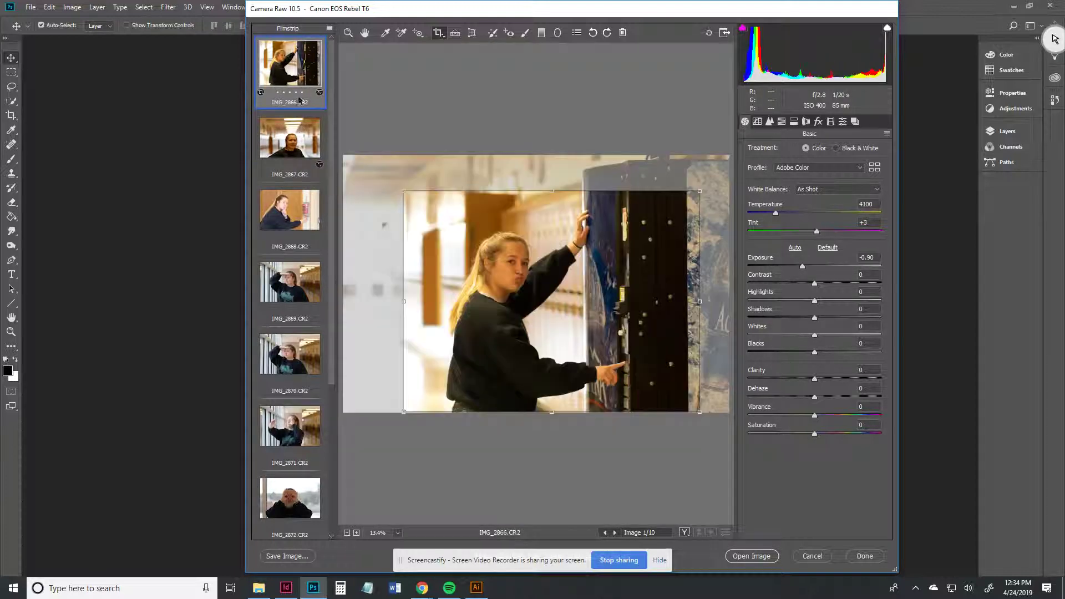
pyautogui.click(291, 144)
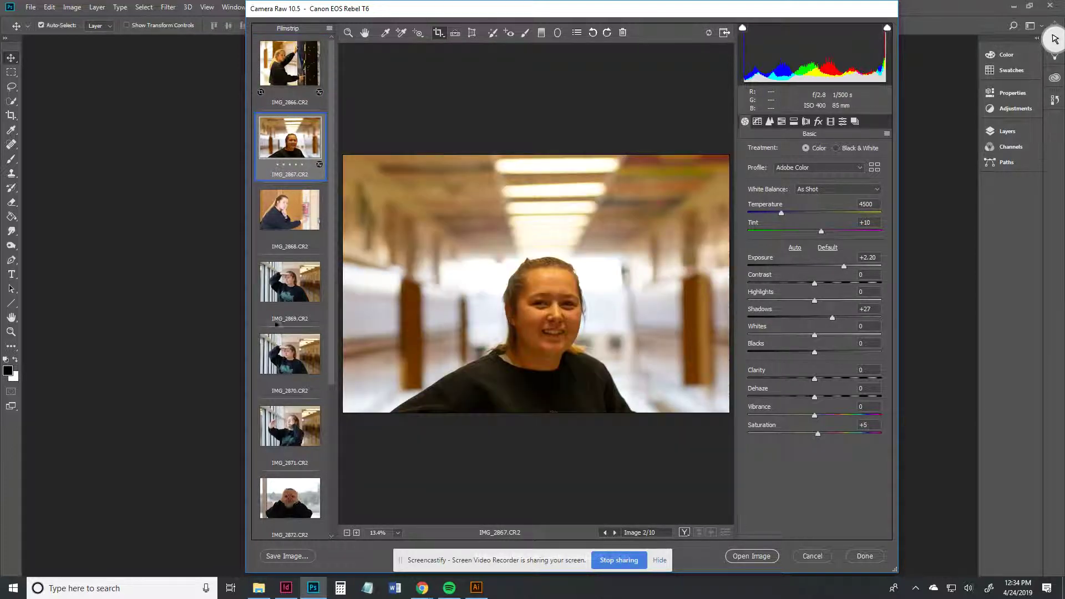
pyautogui.scroll(-3, 290, 277)
pyautogui.scroll(3, 290, 277)
pyautogui.click(295, 90)
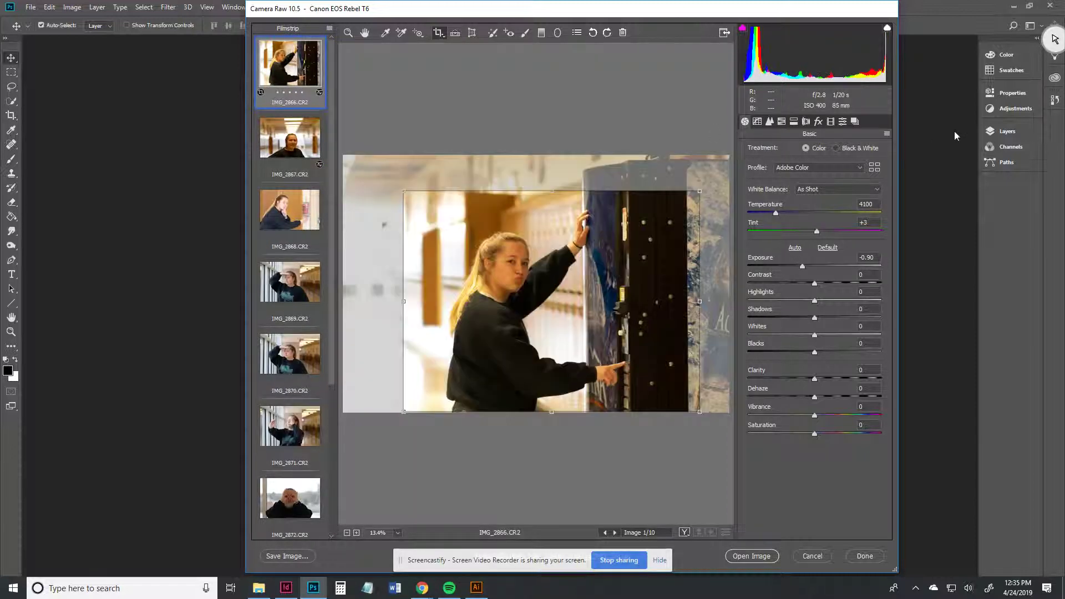
# Return to IMG_2867 and examine its Tone Curve, Effects, Lens Corrections, Split Toning, Snapshots and Calibration settings
pyautogui.click(292, 135)
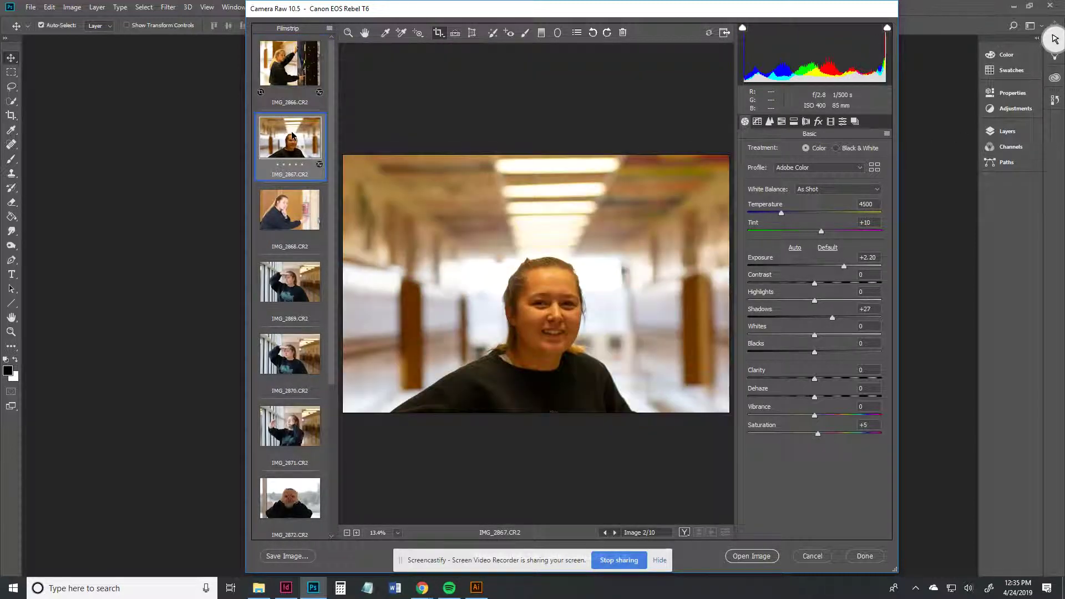
pyautogui.click(757, 122)
pyautogui.click(746, 122)
pyautogui.click(818, 122)
pyautogui.click(806, 122)
pyautogui.click(794, 122)
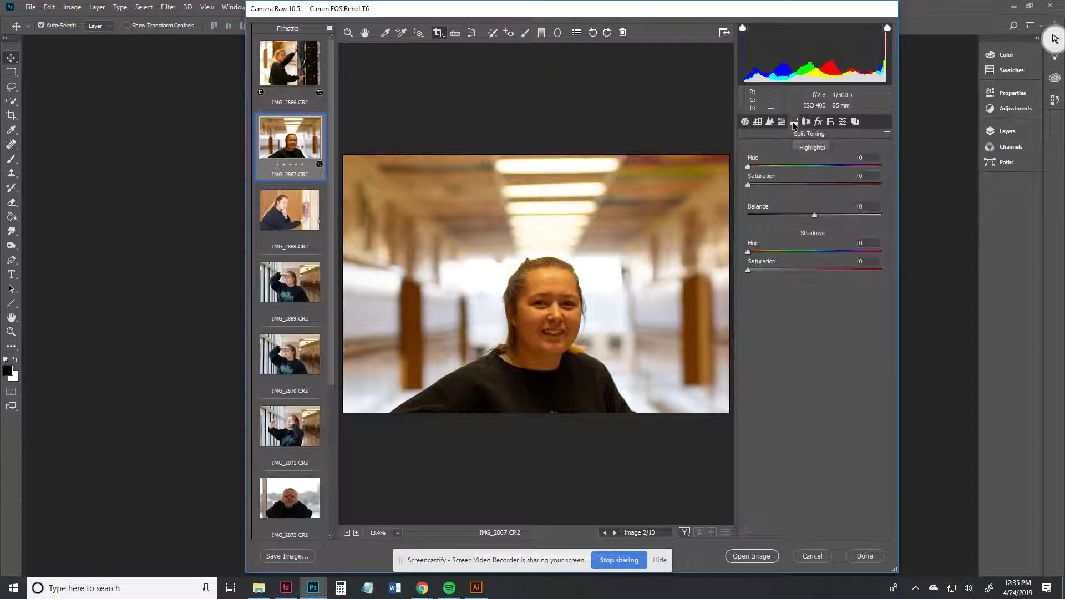
pyautogui.moveTo(755, 170)
pyautogui.mouseDown()
pyautogui.moveTo(805, 167)
pyautogui.moveTo(749, 167)
pyautogui.mouseUp()
pyautogui.click(855, 121)
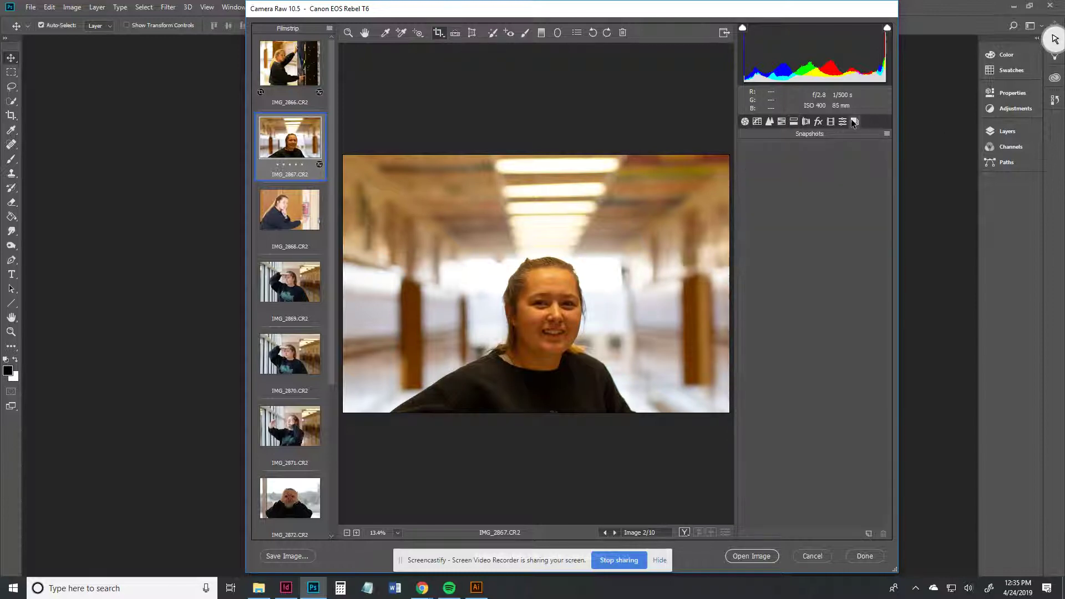
pyautogui.click(830, 121)
# Try the Bright and High Contrast & Detail color presets on IMG_2867, and settle on the Natural preset
pyautogui.click(843, 122)
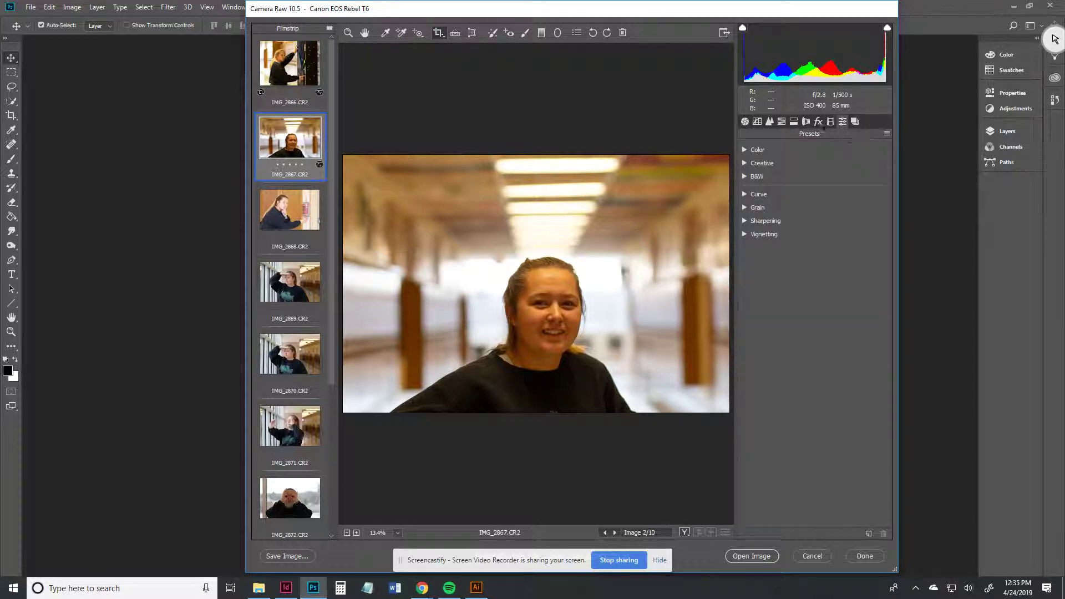
pyautogui.click(749, 150)
pyautogui.click(779, 172)
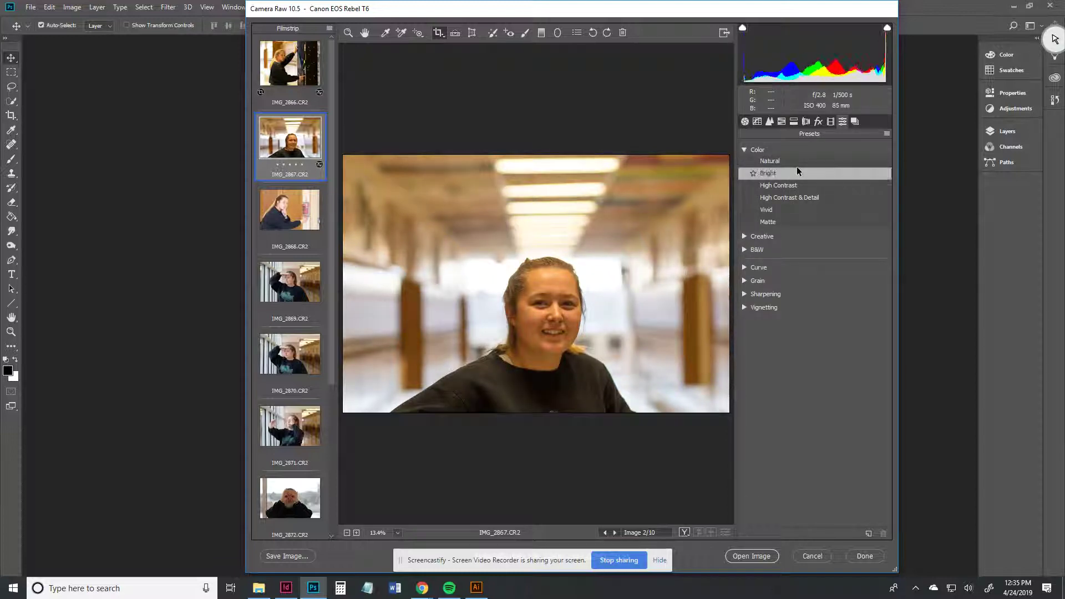
pyautogui.click(776, 197)
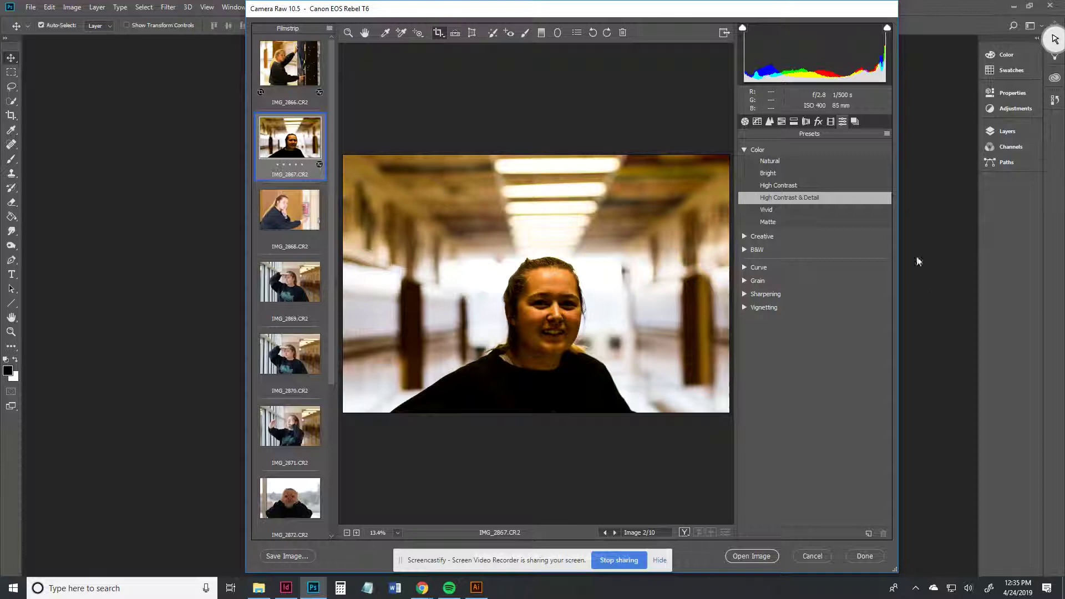
pyautogui.click(790, 164)
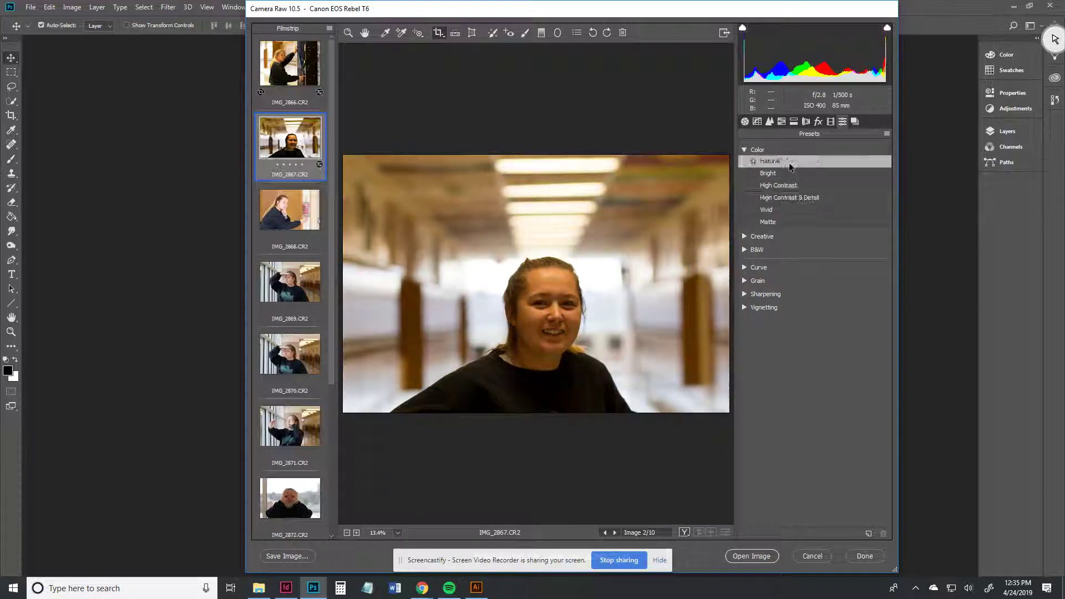
pyautogui.click(746, 150)
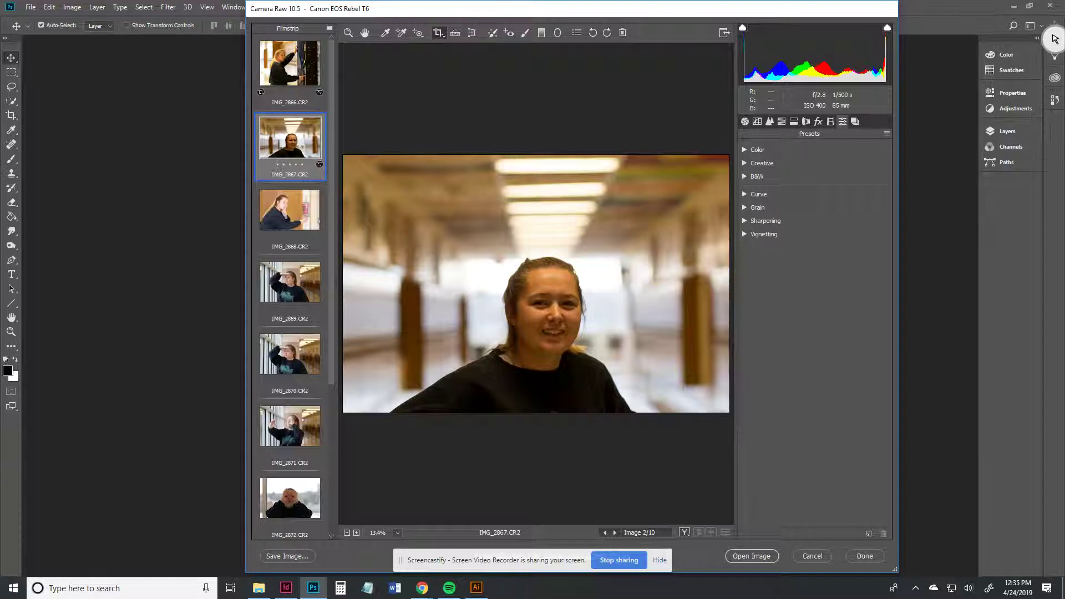
# Fine-tune IMG_2867 with Temperature 5250, Exposure +2.60, Highlights -1 and Shadows +21
pyautogui.click(747, 122)
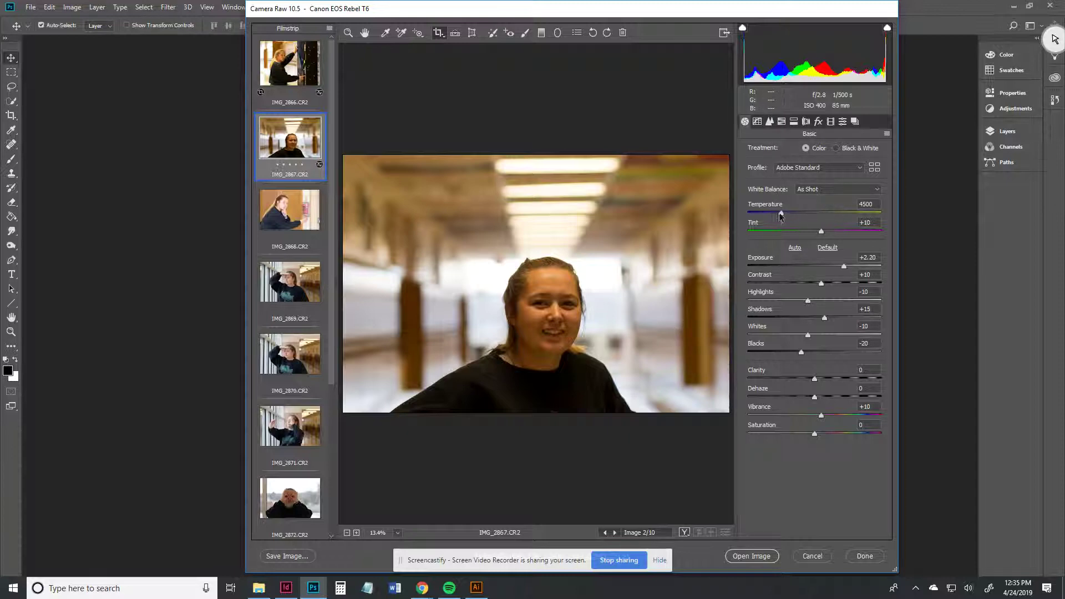
pyautogui.moveTo(781, 214); pyautogui.dragTo(791, 214)
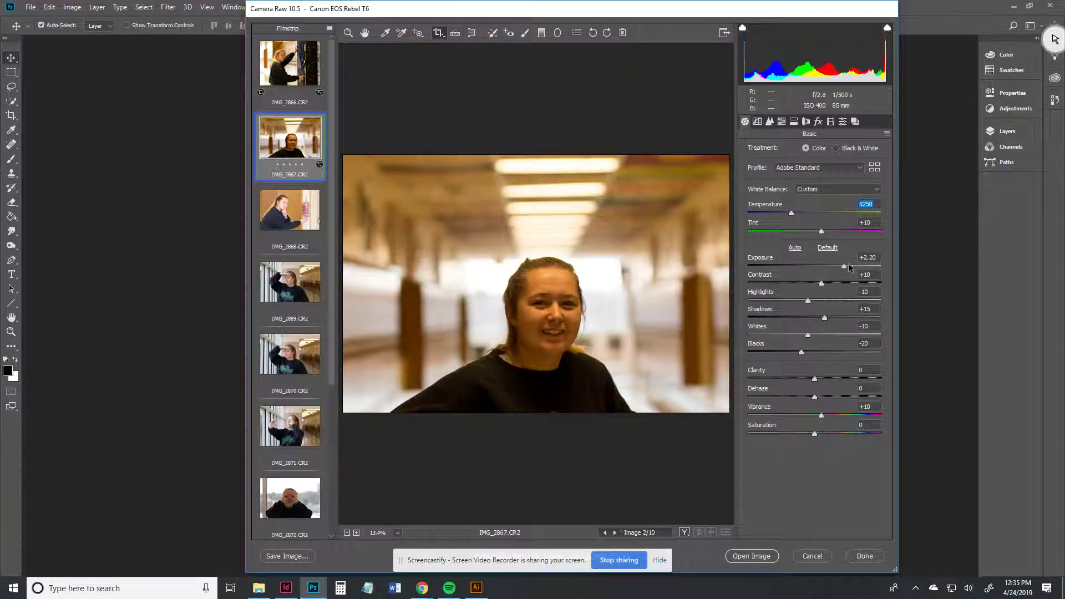
pyautogui.click(849, 266)
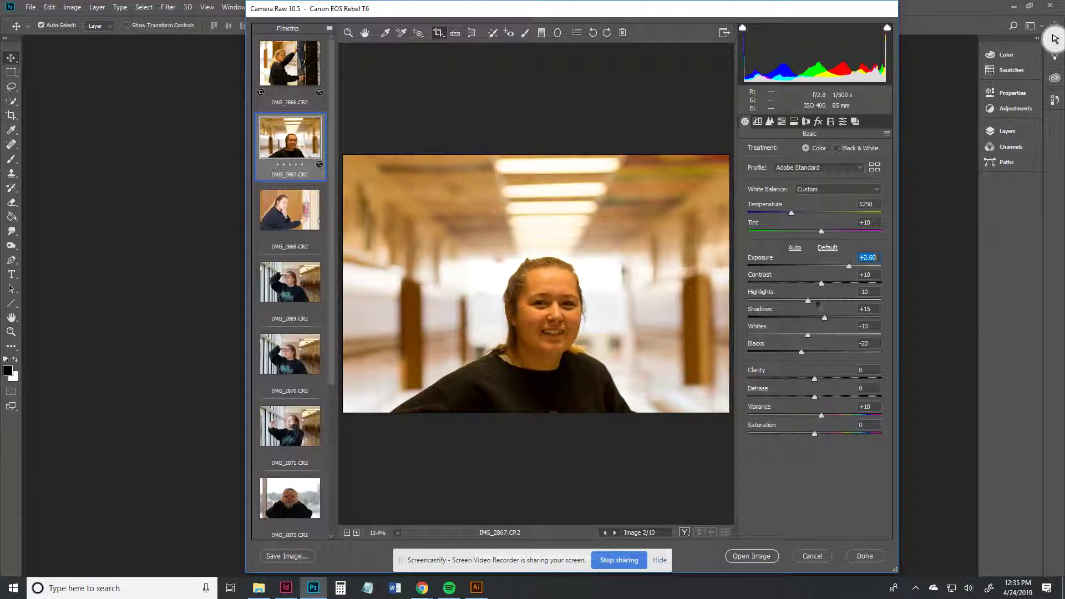
pyautogui.moveTo(807, 301); pyautogui.dragTo(828, 318)
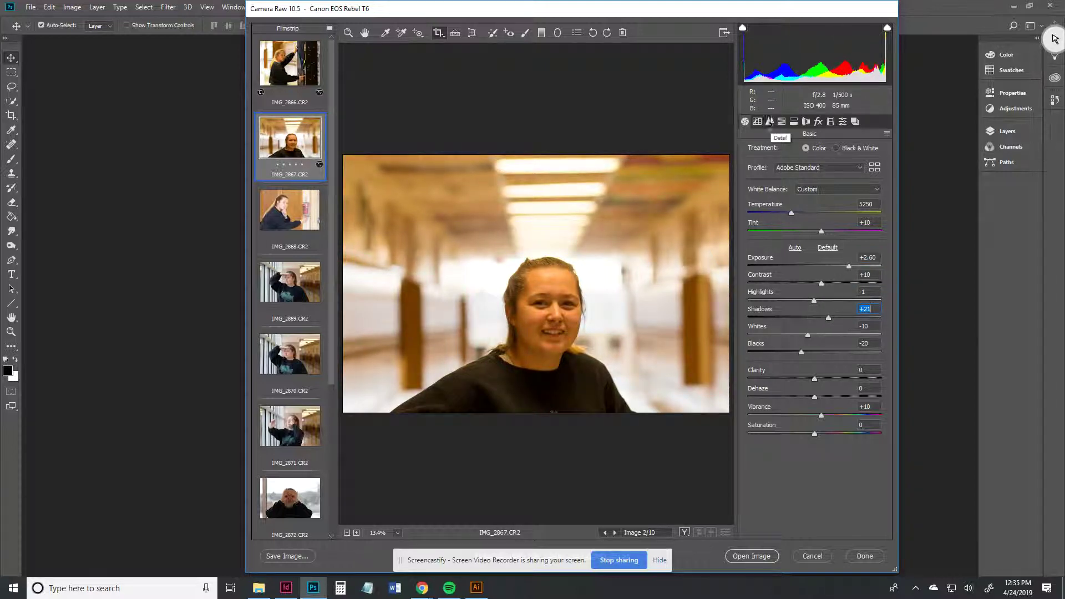
# Add a post-crop vignette with an Amount of -44 to IMG_2867 and crop away most of the ceiling
pyautogui.click(819, 122)
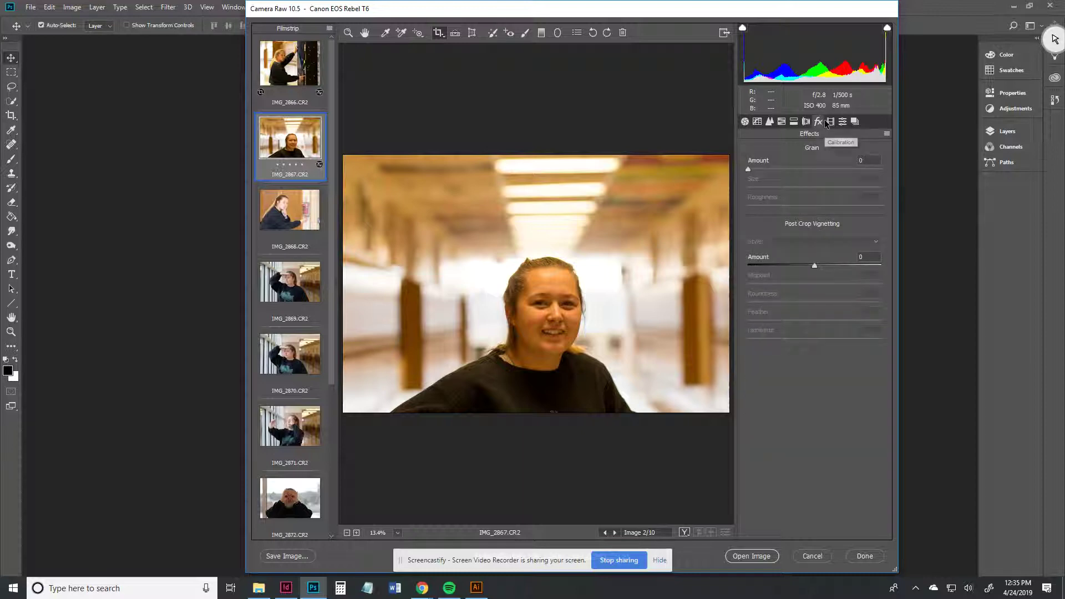
pyautogui.moveTo(815, 266); pyautogui.dragTo(786, 268)
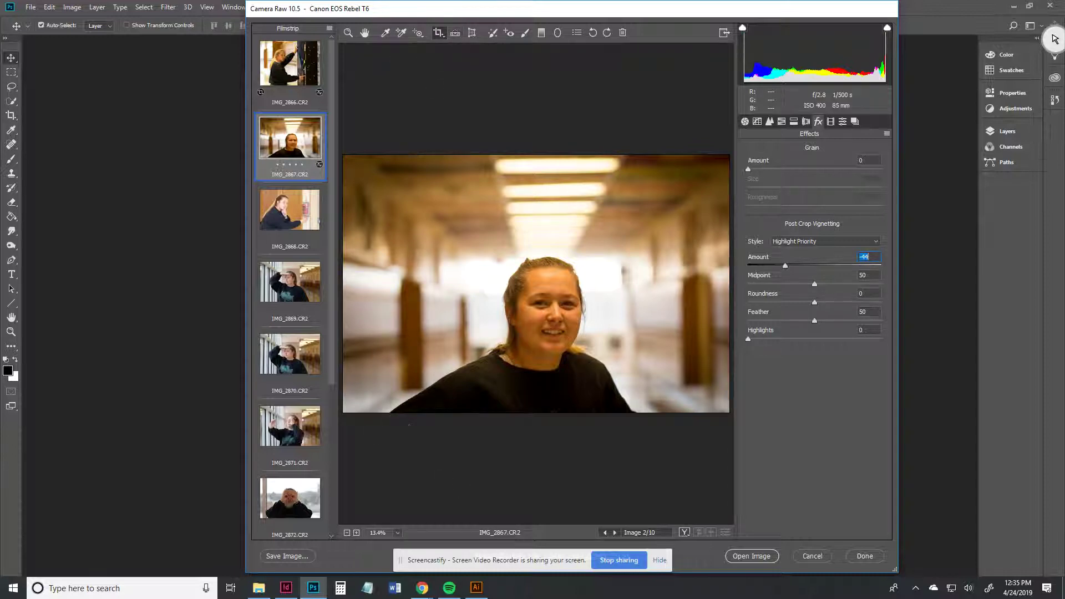
pyautogui.moveTo(380, 418); pyautogui.dragTo(719, 209)
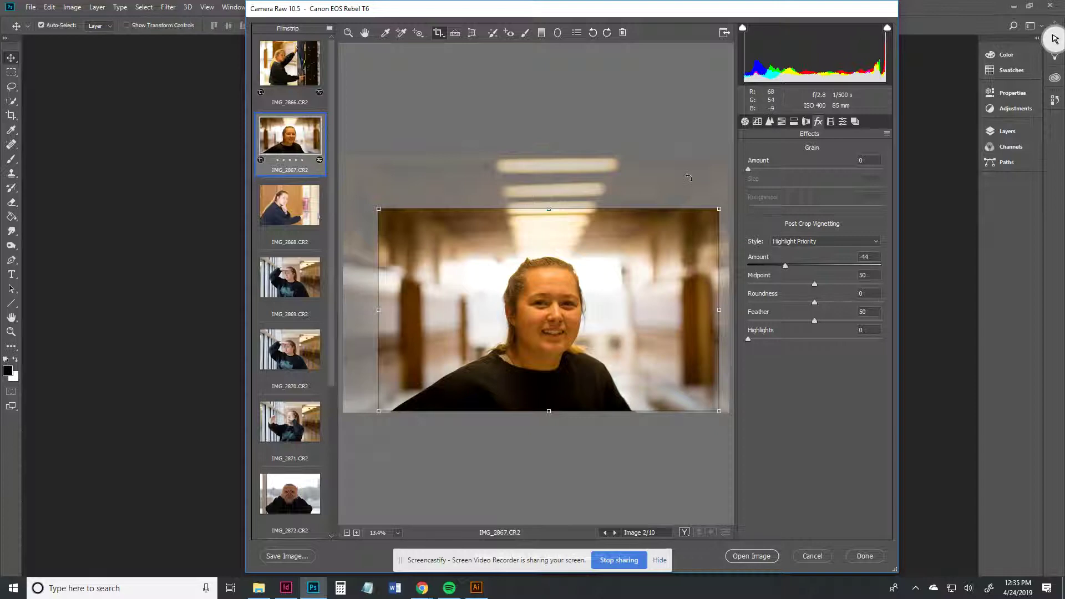
pyautogui.click(641, 139)
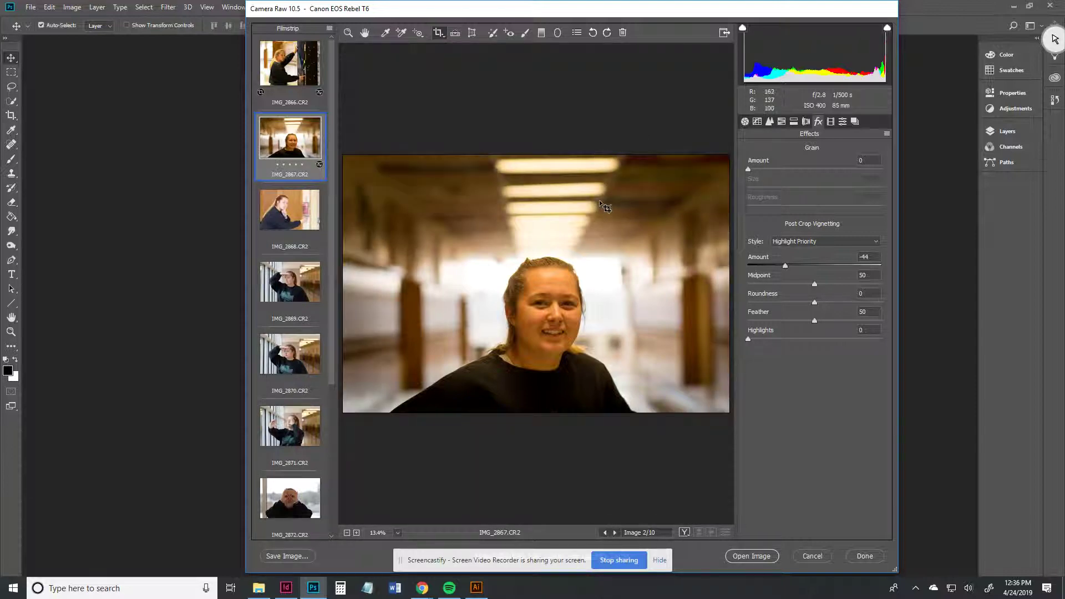
pyautogui.moveTo(383, 419); pyautogui.dragTo(713, 230)
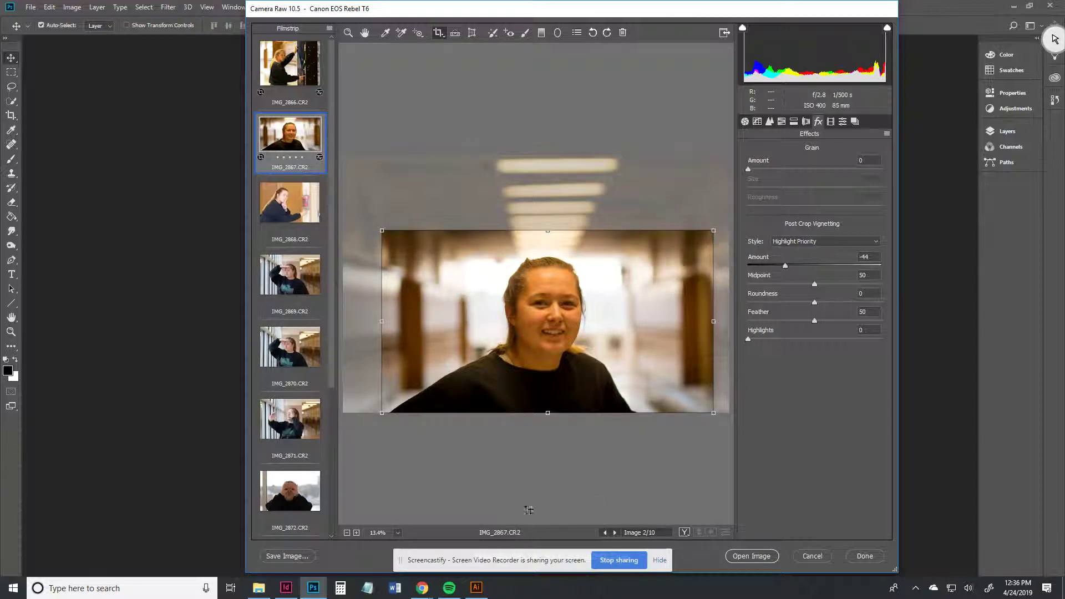
# Save IMG_2866 as a JPEG in the same location, with the subject's first name followed by "#1" as the file name
pyautogui.click(301, 95)
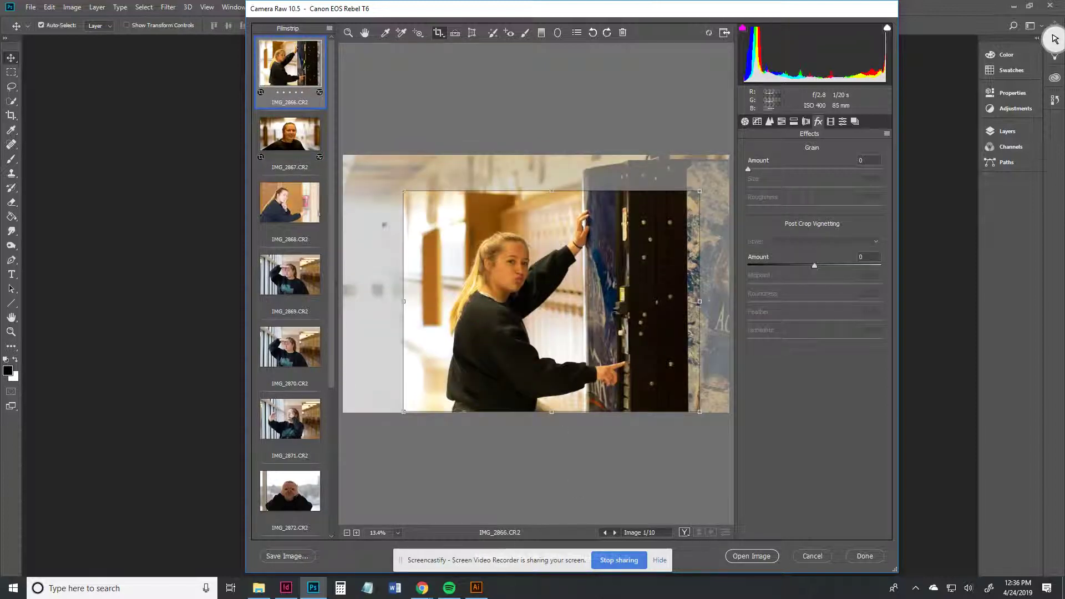
pyautogui.click(288, 557)
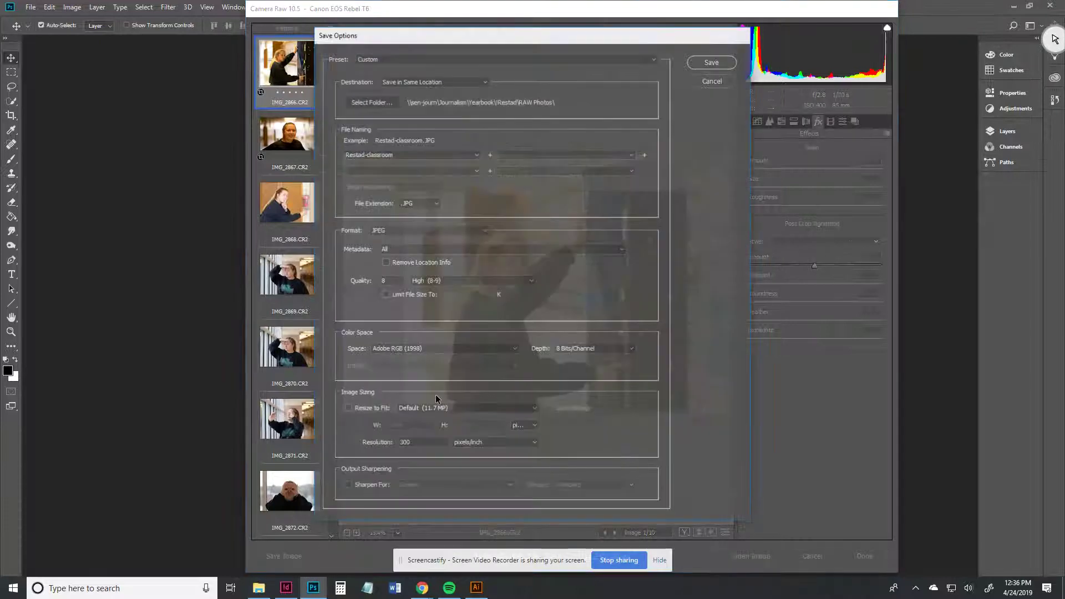
pyautogui.click(370, 102)
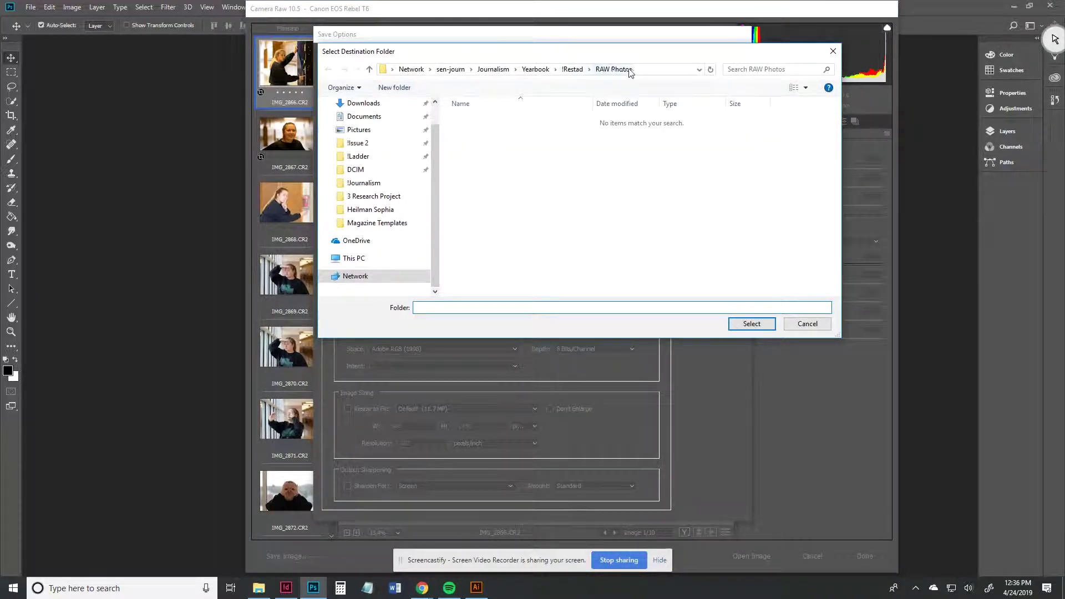
pyautogui.click(818, 324)
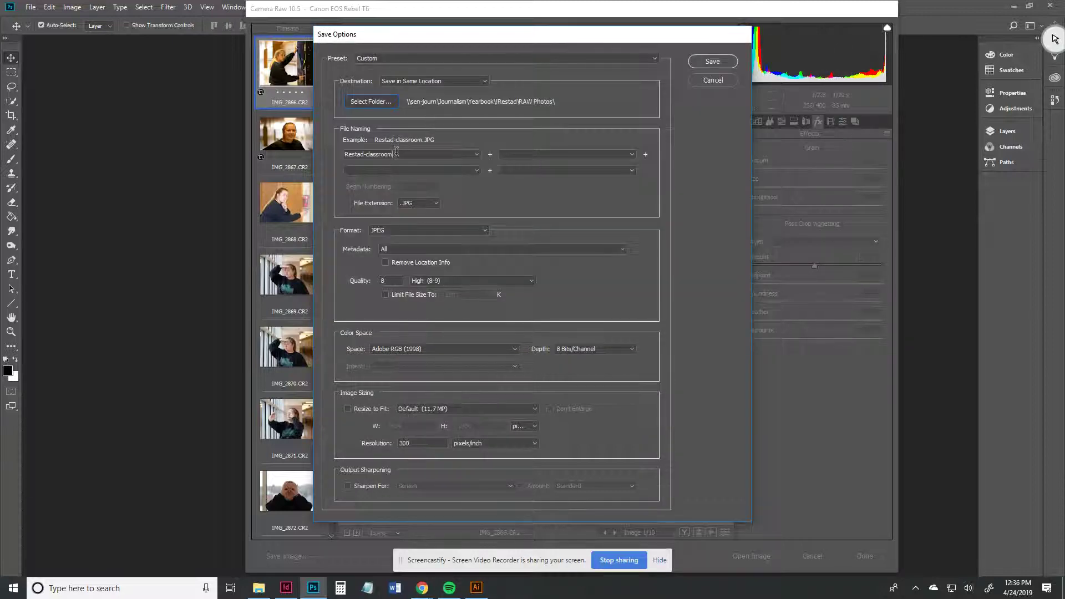
pyautogui.doubleClick(415, 153)
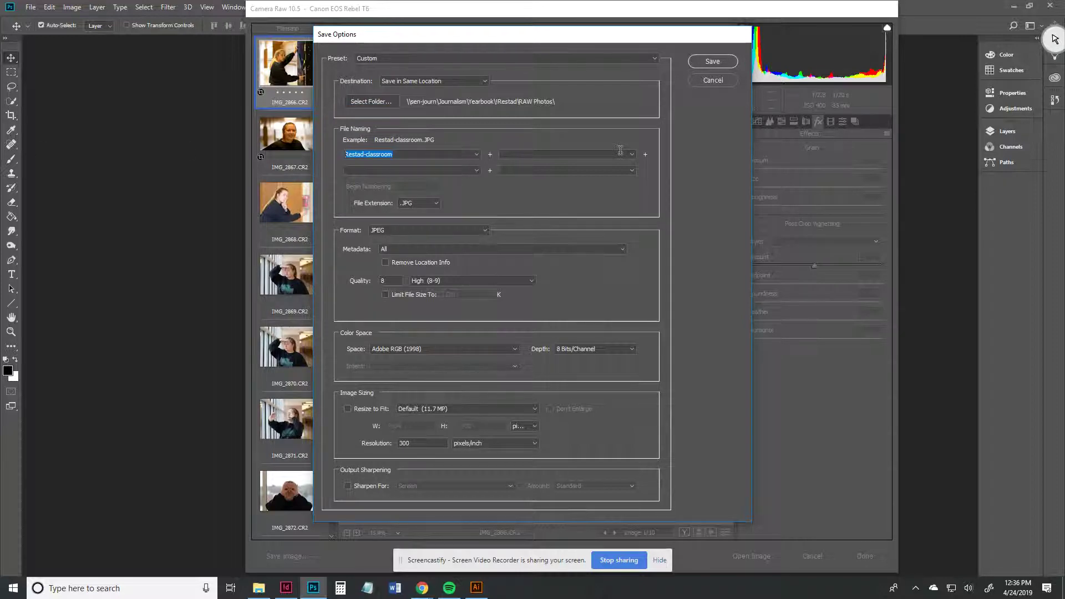
pyautogui.write('Brooke #1')
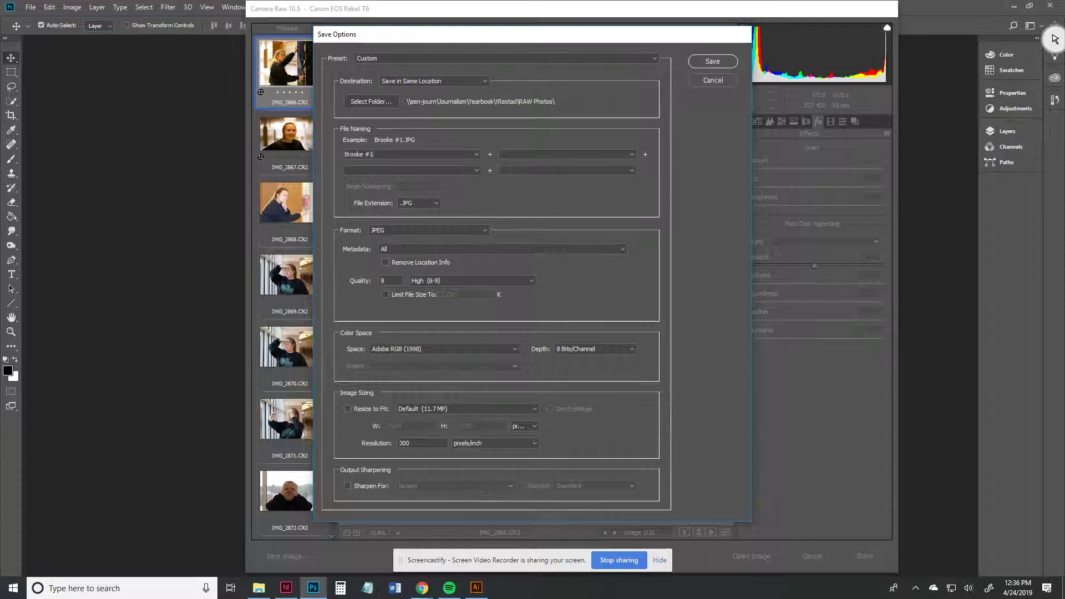
pyautogui.click(704, 62)
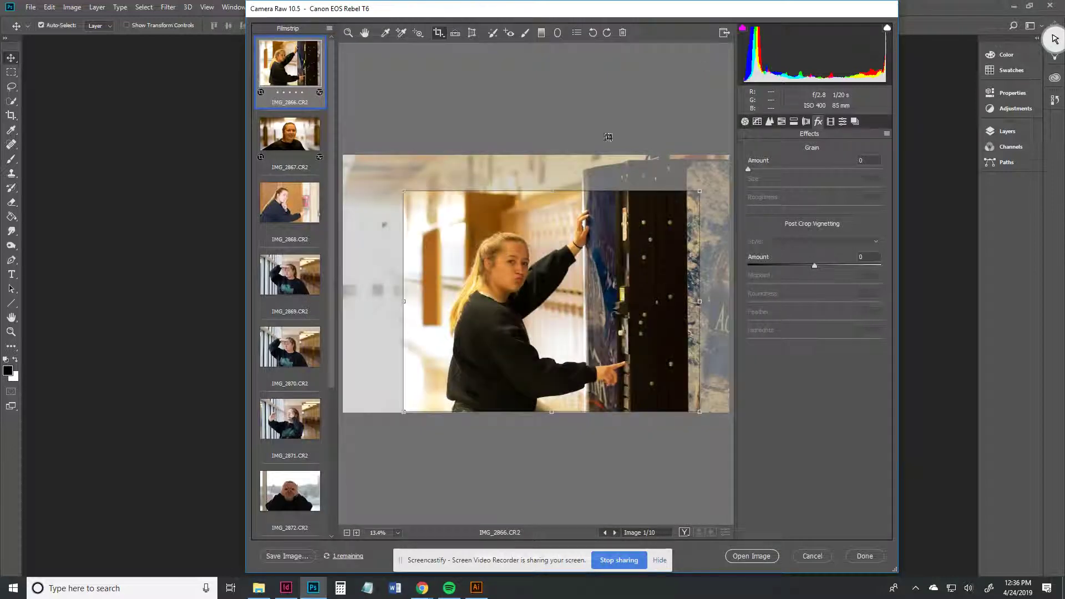
# Switch to the RAW Photos folder in File Explorer and display its files in the Details view
pyautogui.click(258, 587)
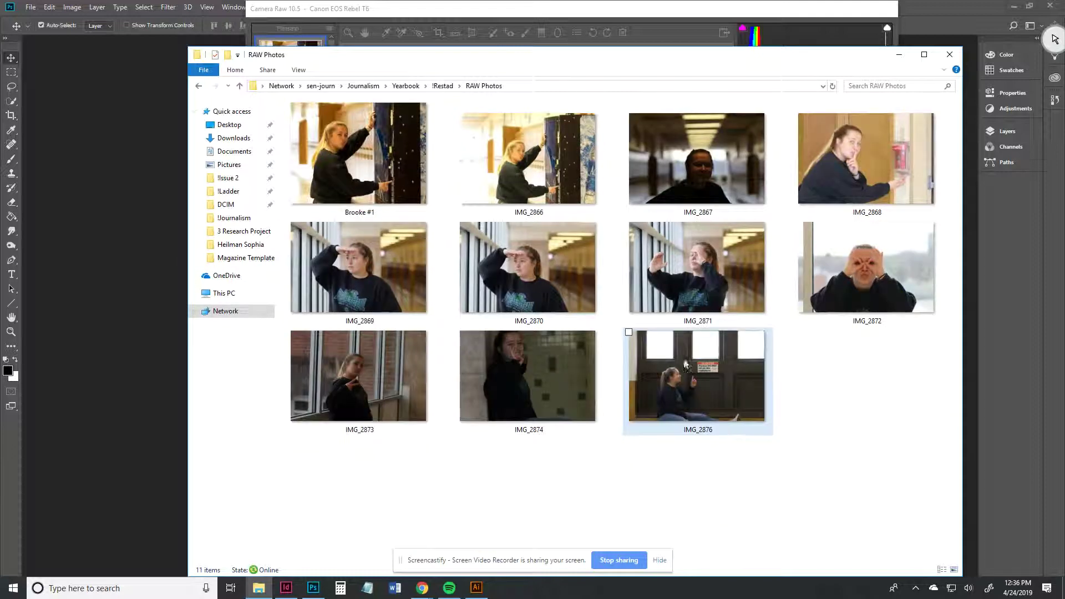
pyautogui.click(517, 169)
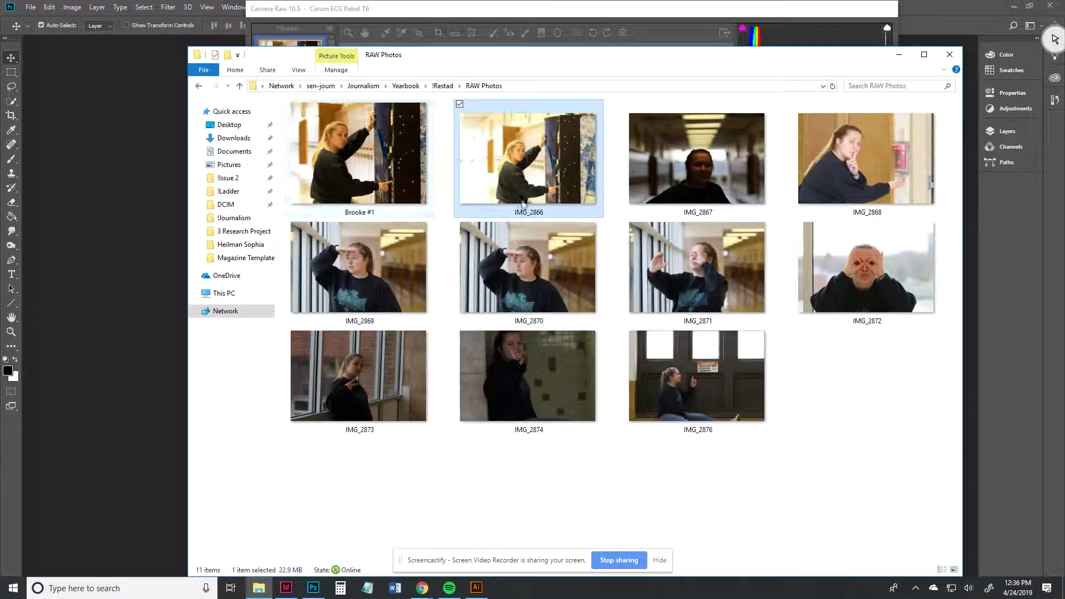
pyautogui.rightClick(351, 190)
pyautogui.rightClick(715, 405)
pyautogui.moveTo(788, 427)
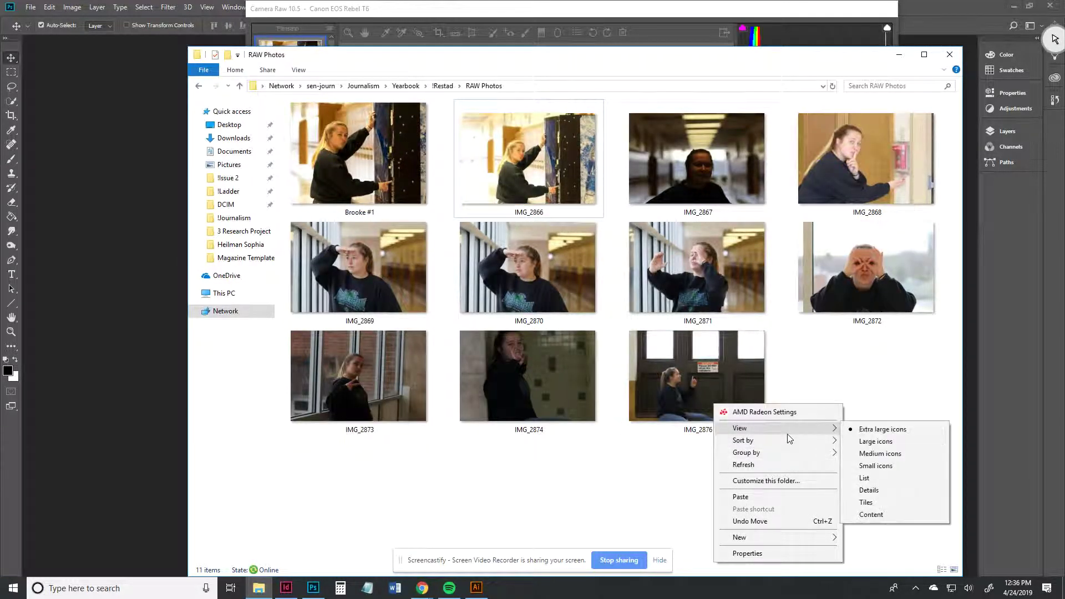
pyautogui.click(876, 441)
pyautogui.rightClick(686, 303)
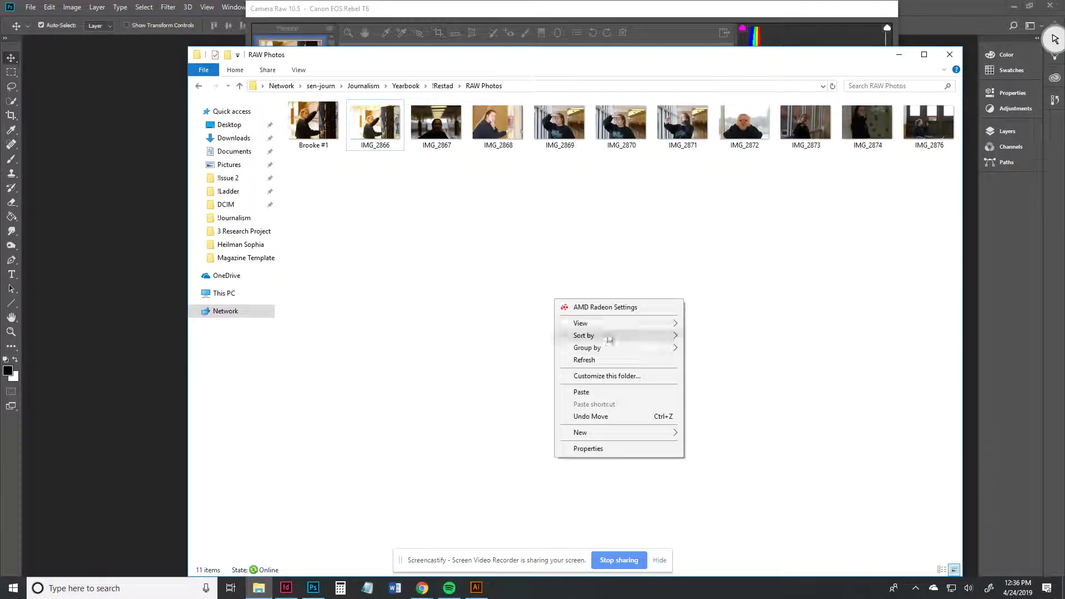
pyautogui.moveTo(665, 326)
pyautogui.click(743, 387)
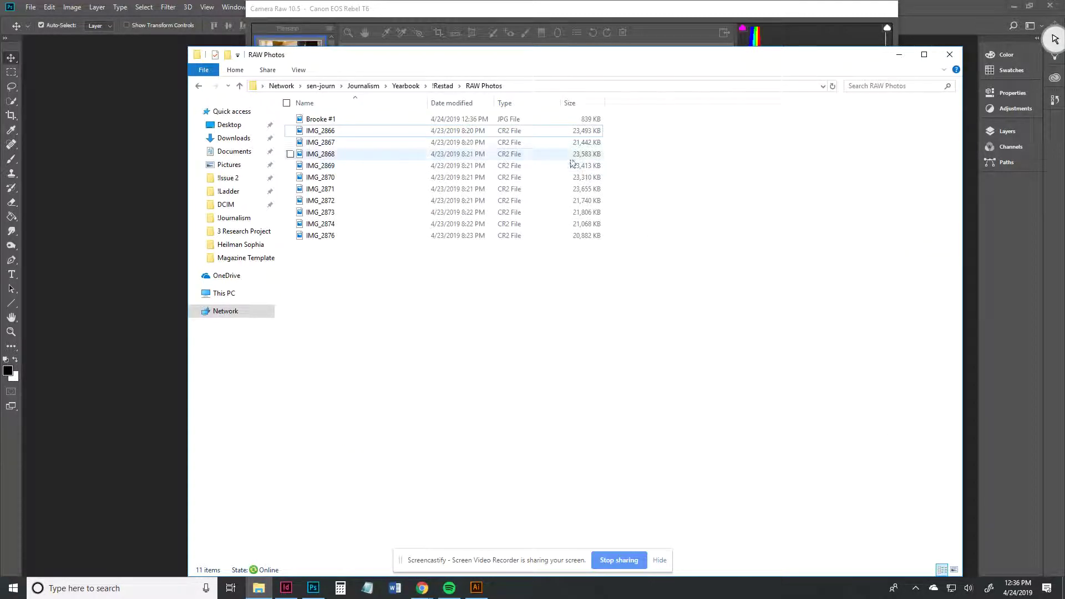
# Compare the saved JPG with the IMG_2866 CR2 file, and view the JPG full size in Photos
pyautogui.click(529, 118)
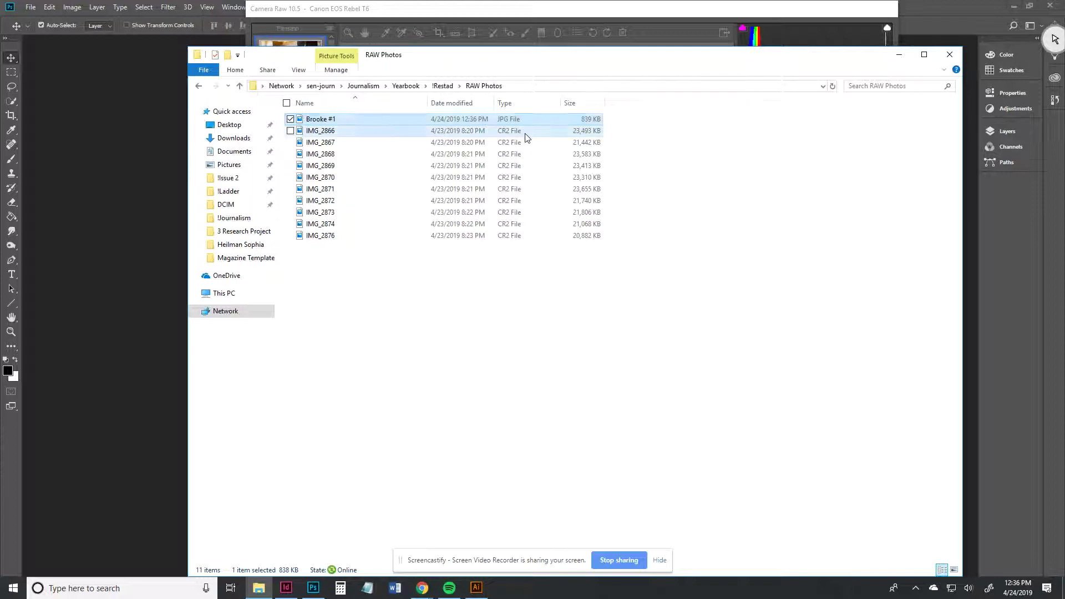
pyautogui.click(508, 132)
pyautogui.doubleClick(495, 120)
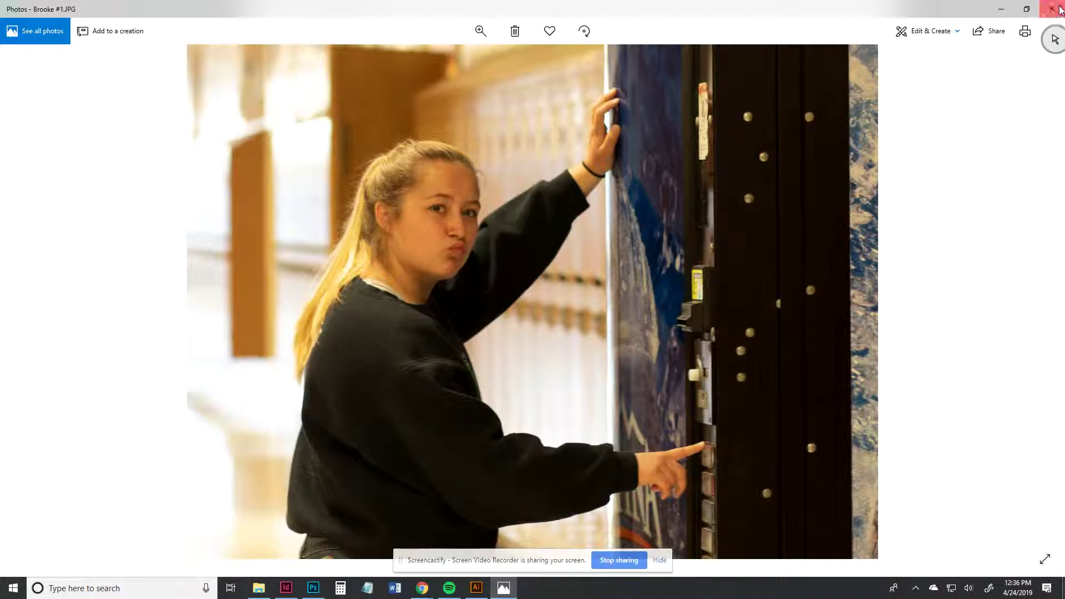
pyautogui.click(1052, 9)
pyautogui.click(475, 133)
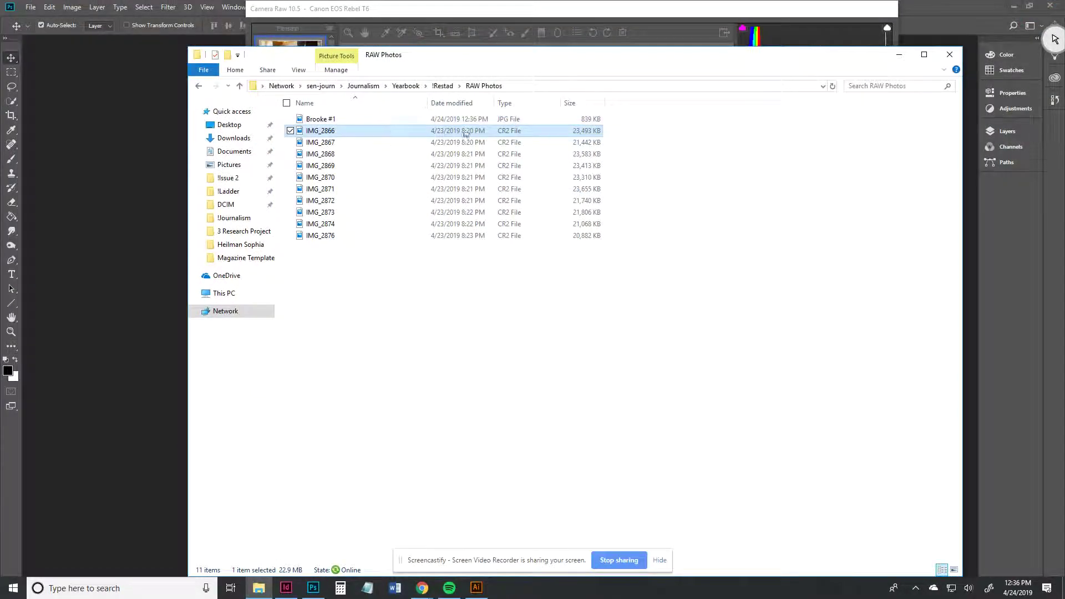
# Return to Camera Raw and save IMG_2867 as a JPEG with the quality set to Maximum (10-12)
pyautogui.click(608, 10)
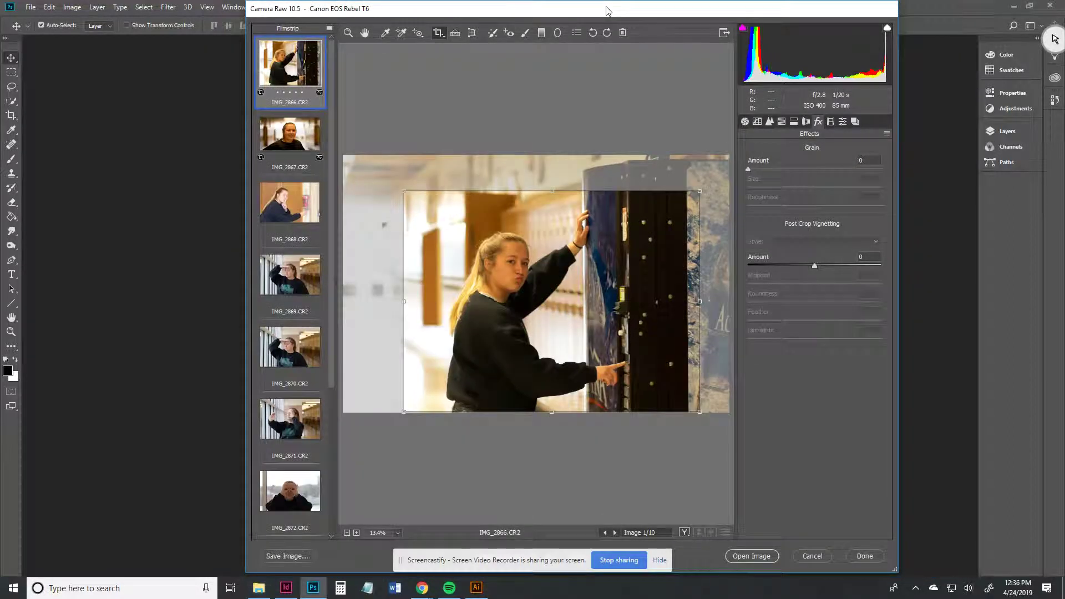
pyautogui.click(298, 138)
pyautogui.click(288, 556)
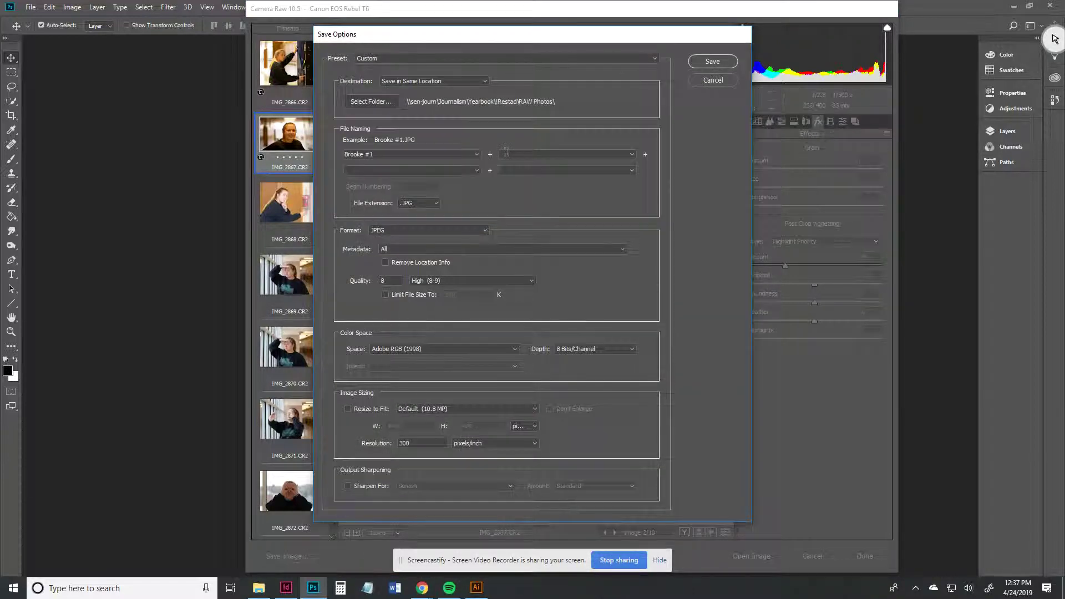
pyautogui.click(513, 443)
pyautogui.click(471, 453)
pyautogui.click(427, 289)
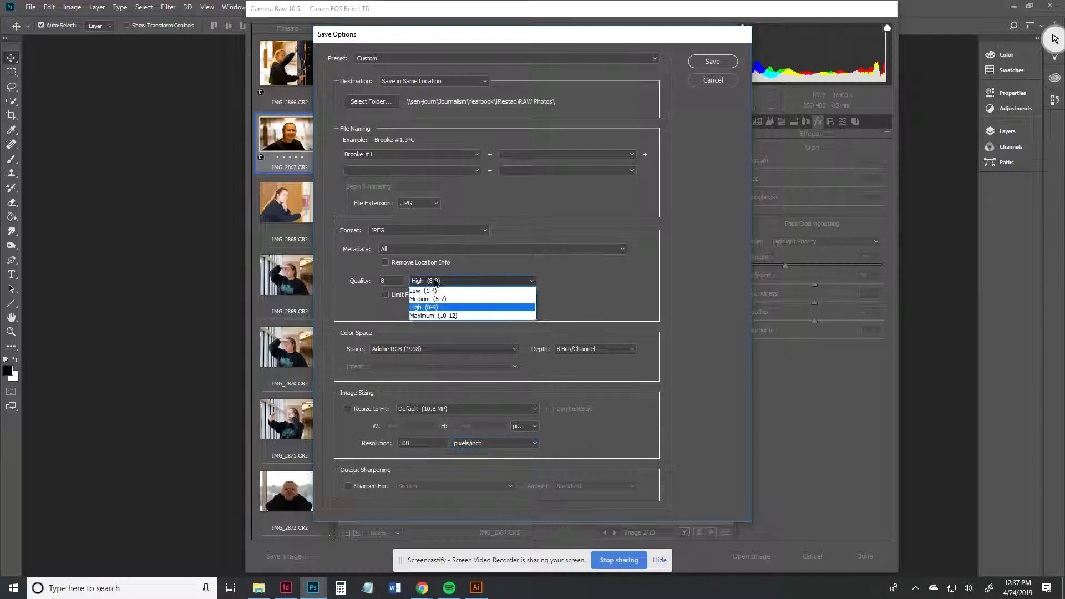
pyautogui.click(438, 314)
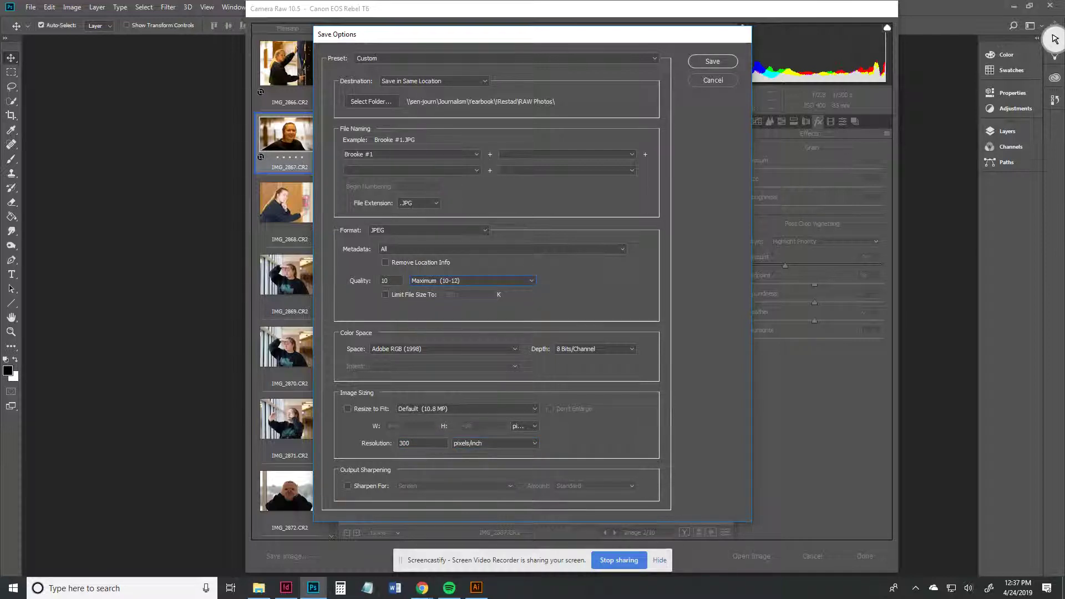
pyautogui.click(712, 61)
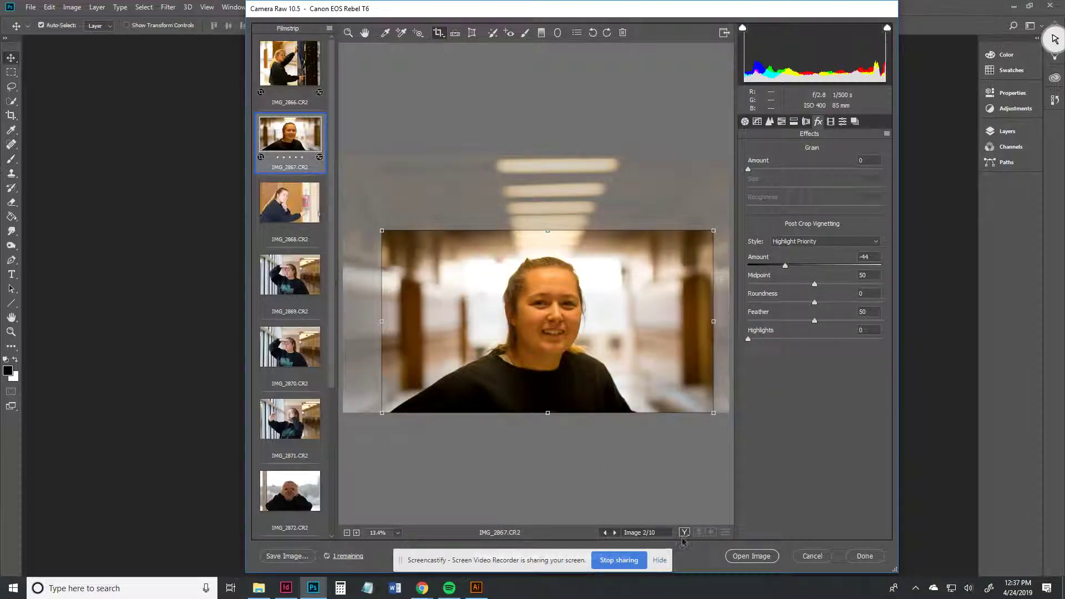
# Switch to the RAW Photos folder in File Explorer and open the JPG exported from IMG_2867
pyautogui.click(258, 588)
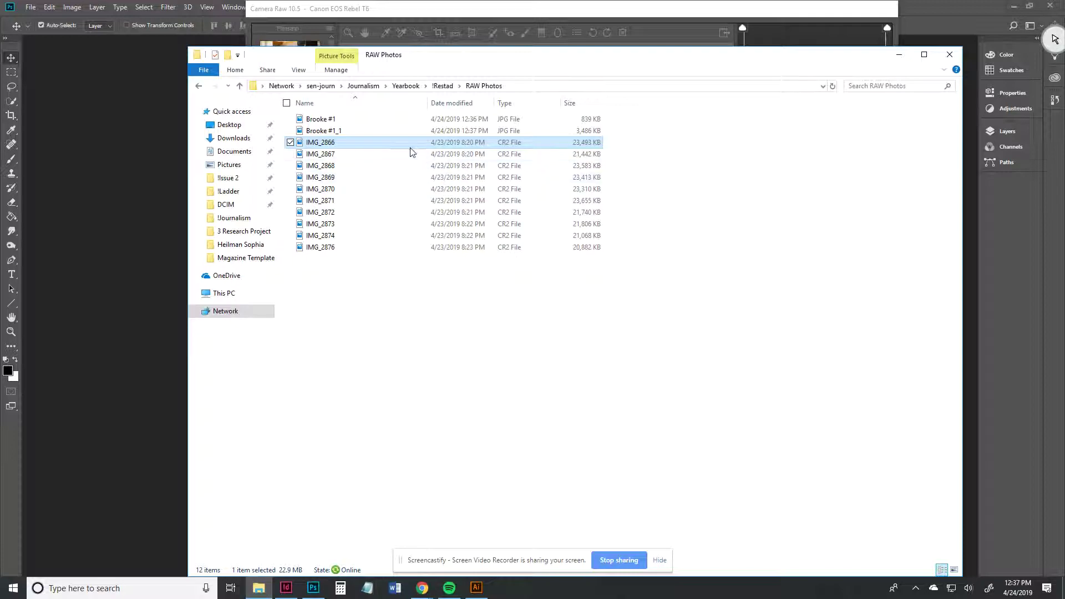
pyautogui.click(341, 132)
pyautogui.doubleClick(340, 131)
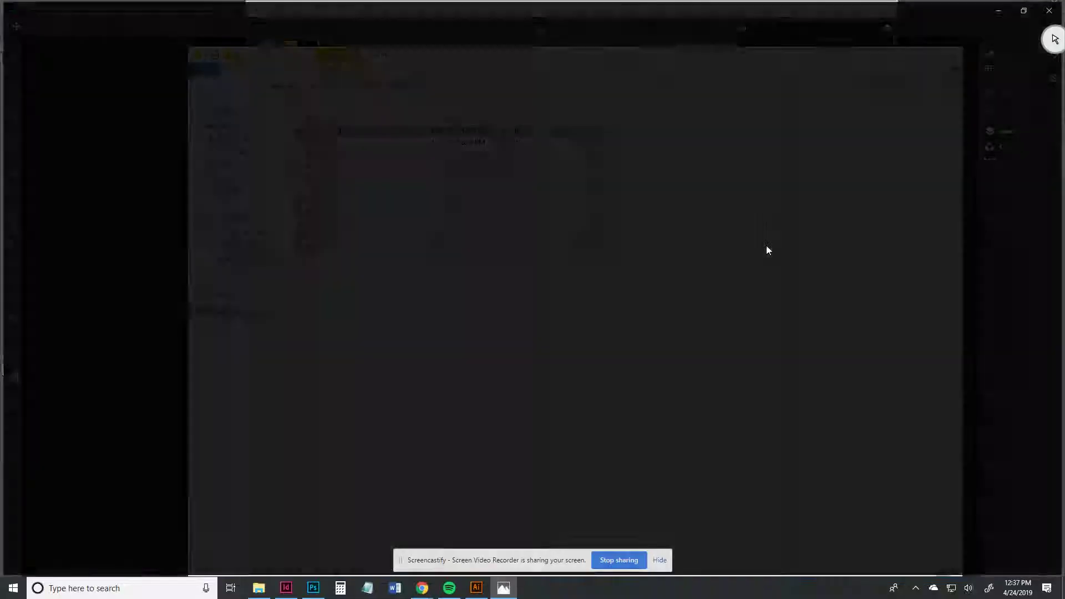